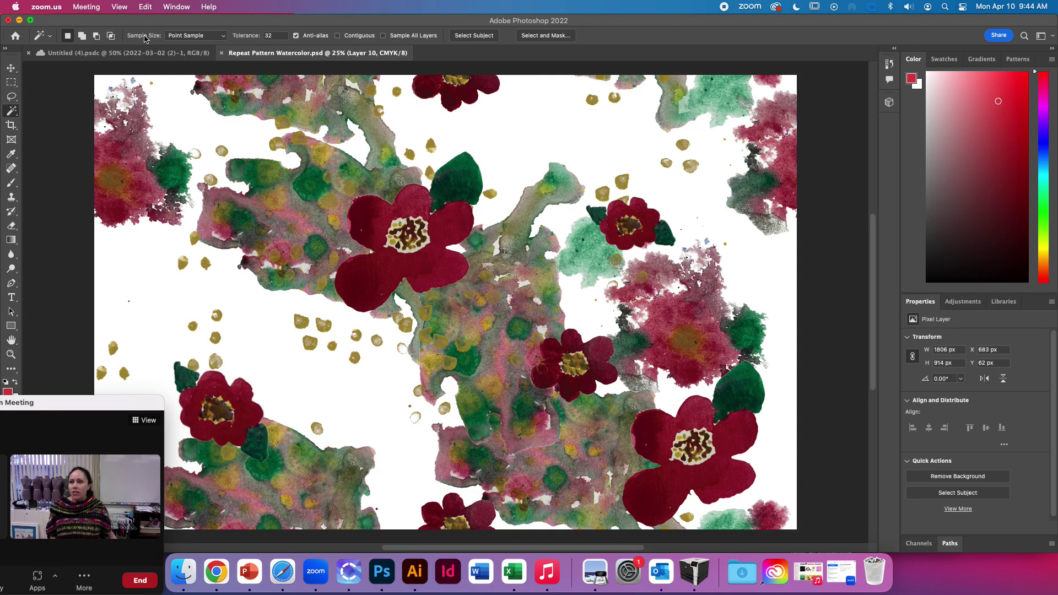
Switch the image from CMYK to RGB Color, flattening the layers when prompted.
left_click(157, 100)
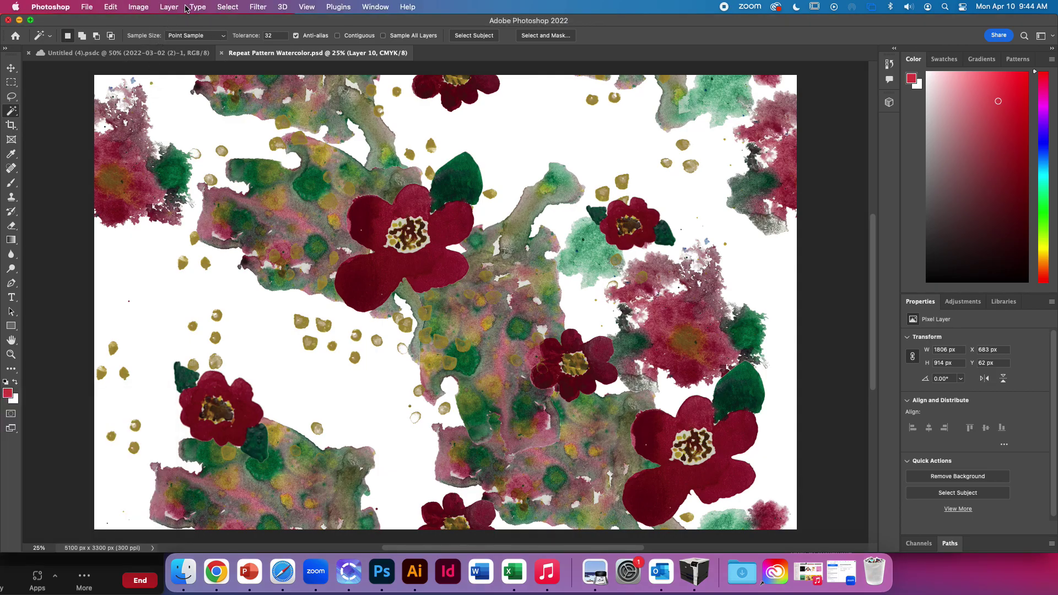
left_click(146, 8)
mouse_move(187, 26)
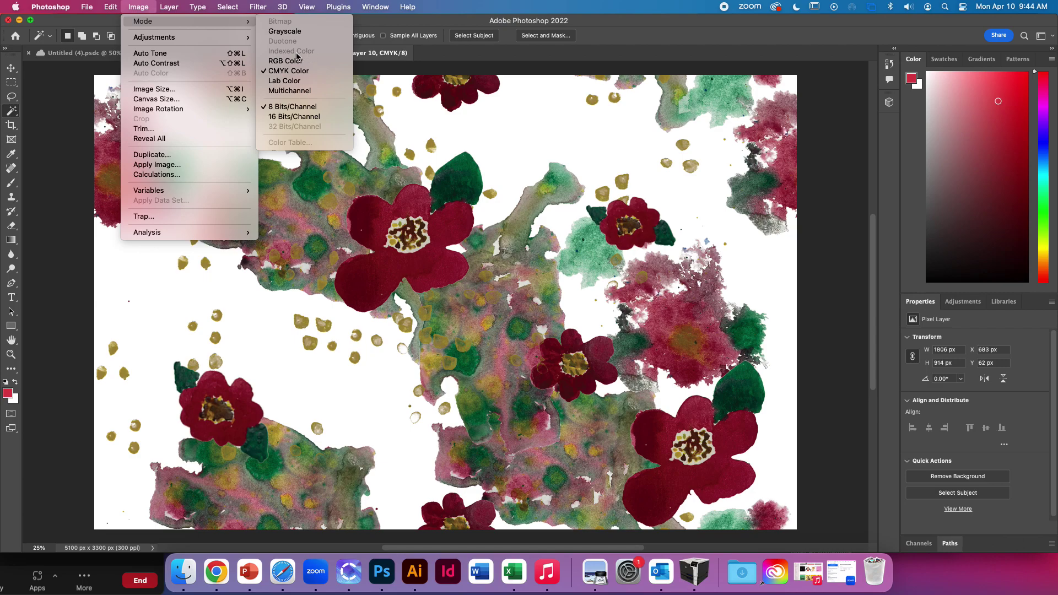
left_click(296, 62)
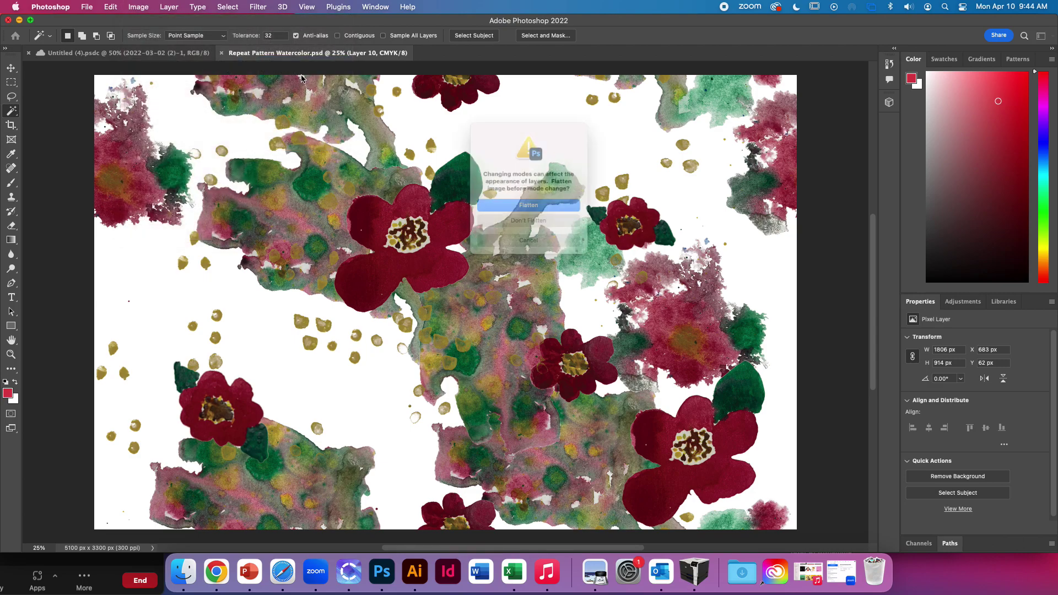
left_click(541, 212)
left_click(139, 7)
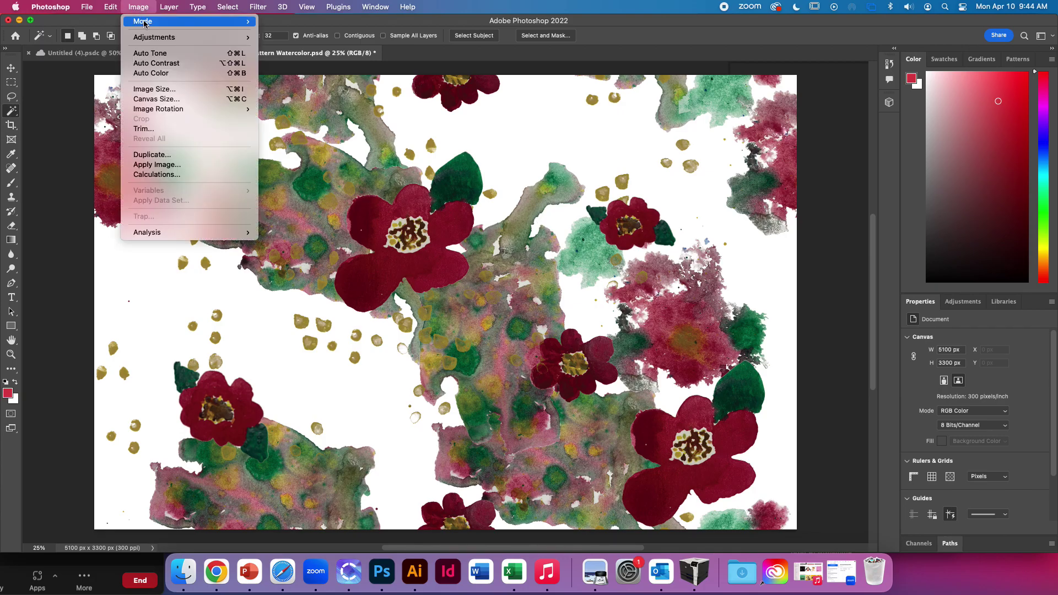
Start Indexed Color conversion, turn Preview off, and set the palette to Custom to open the color table.
mouse_move(165, 22)
left_click(326, 59)
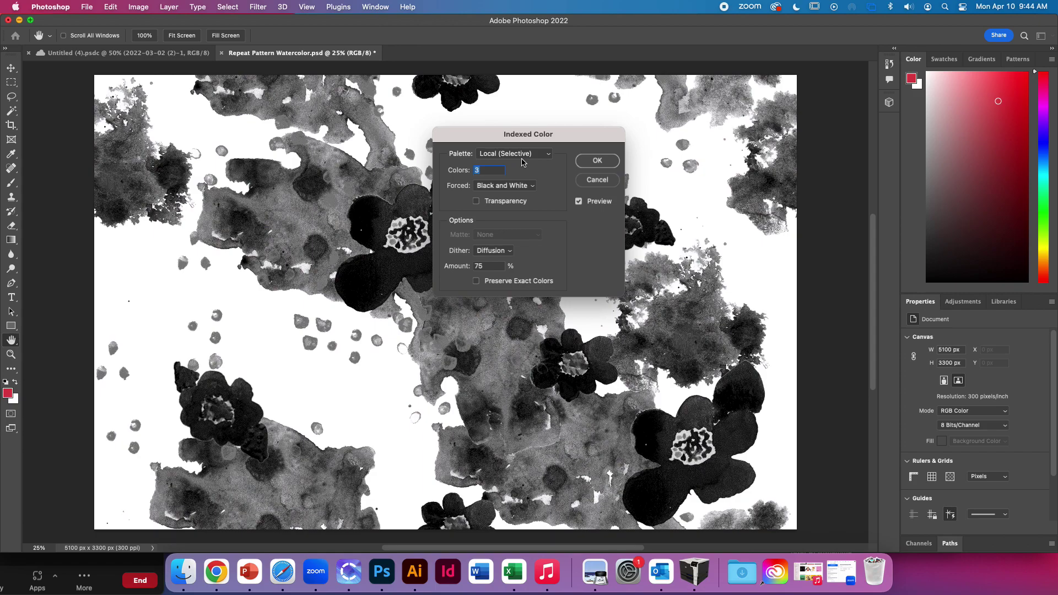
left_click(523, 154)
left_click(524, 142)
left_click_drag(531, 134, 641, 187)
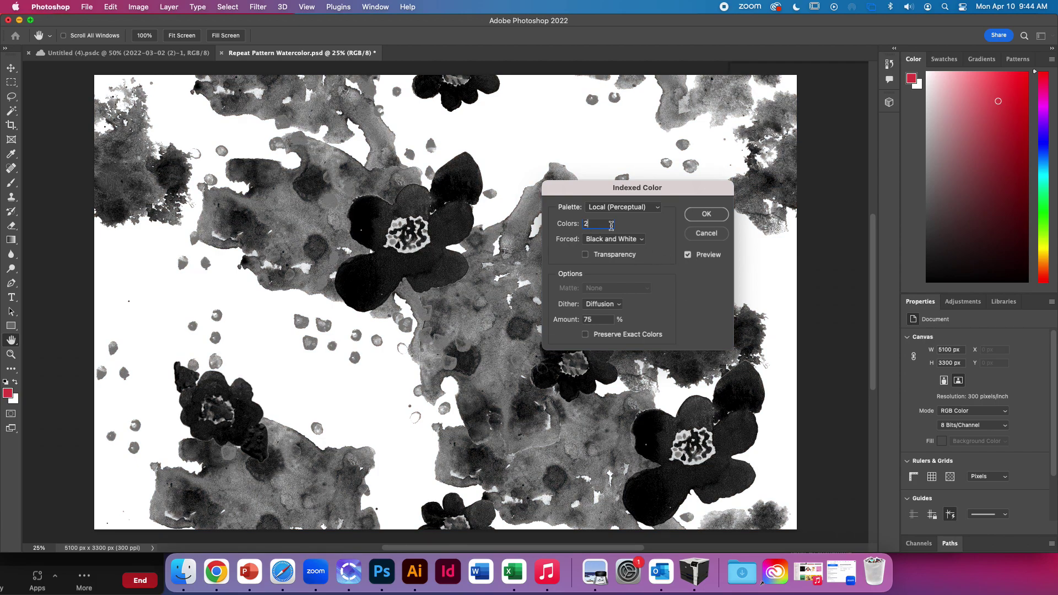
left_click(621, 208)
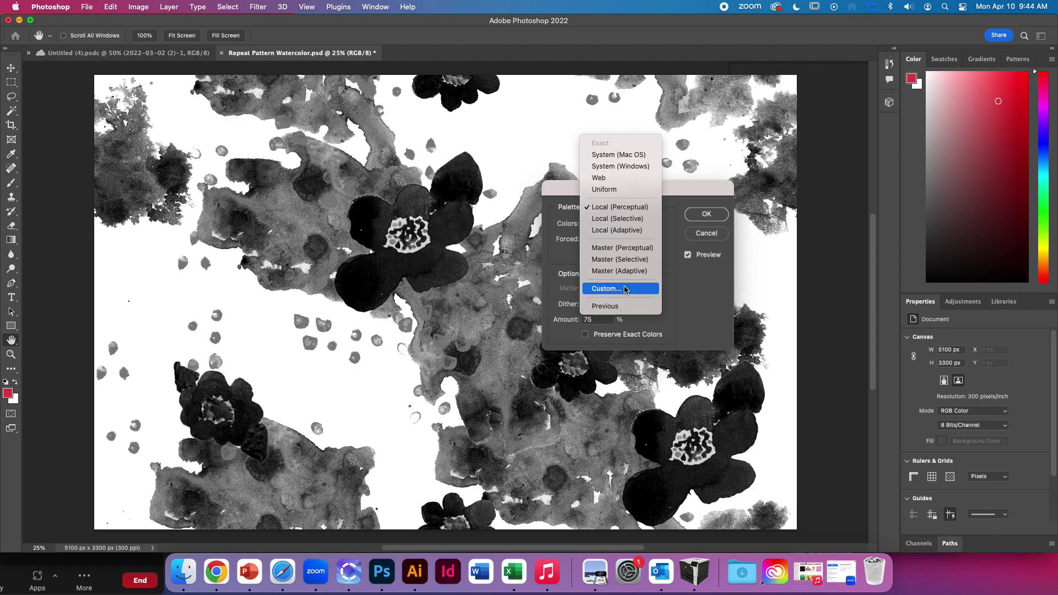
left_click(686, 291)
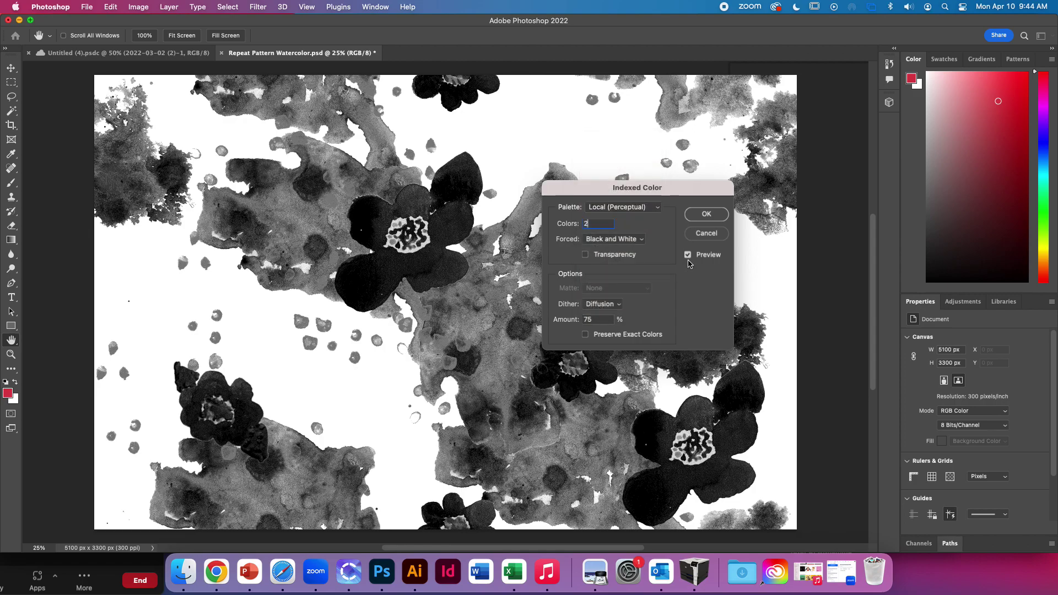
left_click(689, 256)
left_click(606, 208)
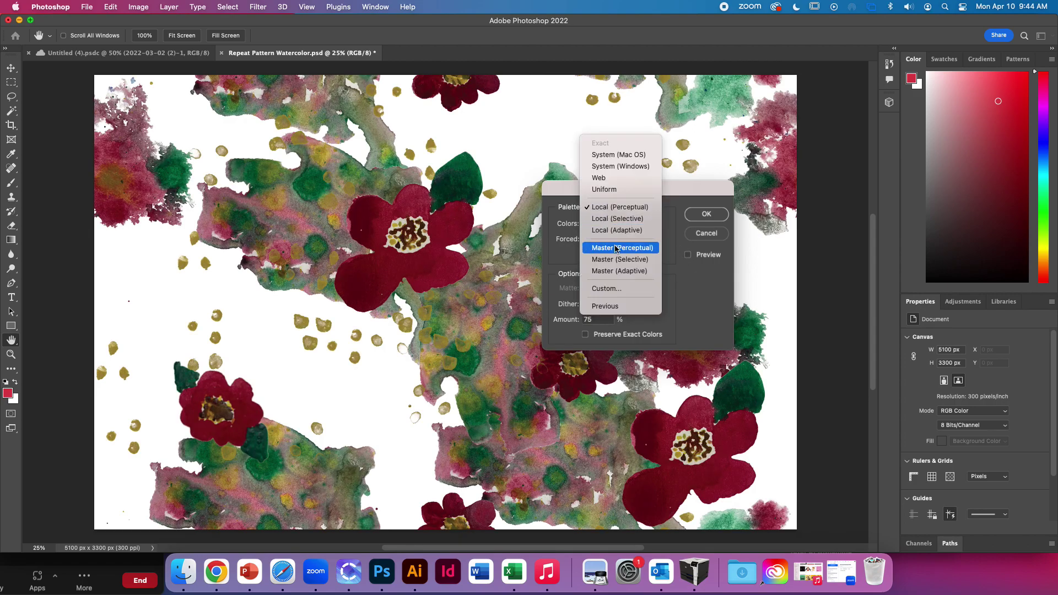
left_click(625, 293)
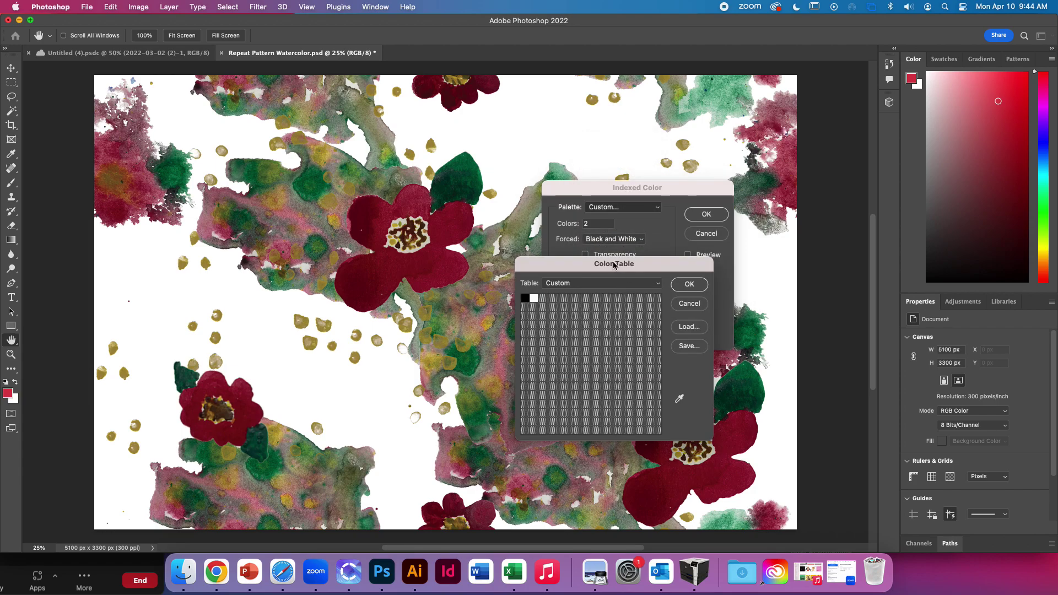
Replace the first two swatches with white and dark red sampled from the canvas.
left_click_drag(621, 261, 406, 370)
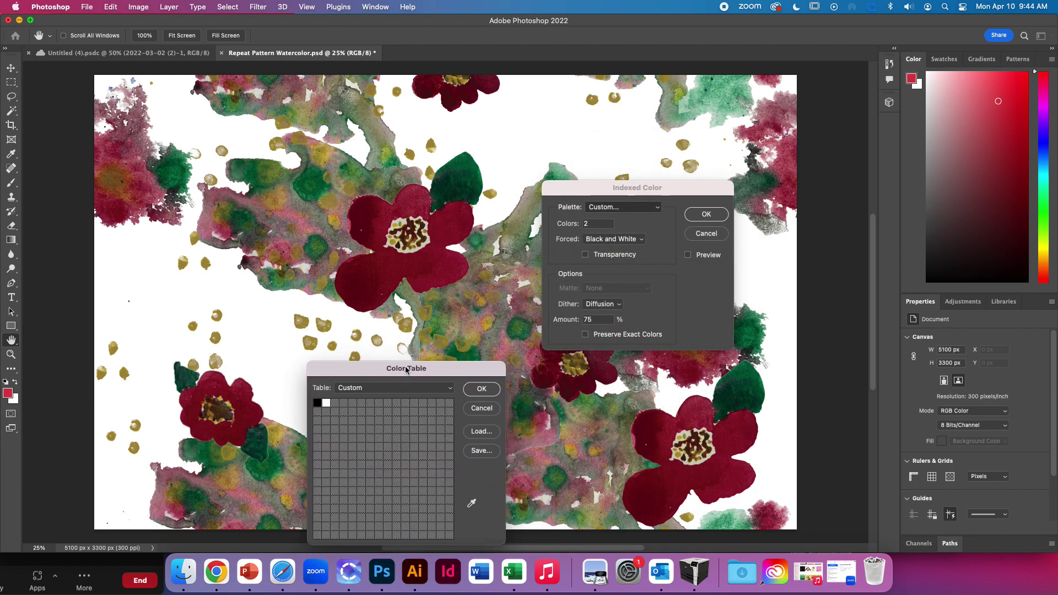
left_click(318, 408)
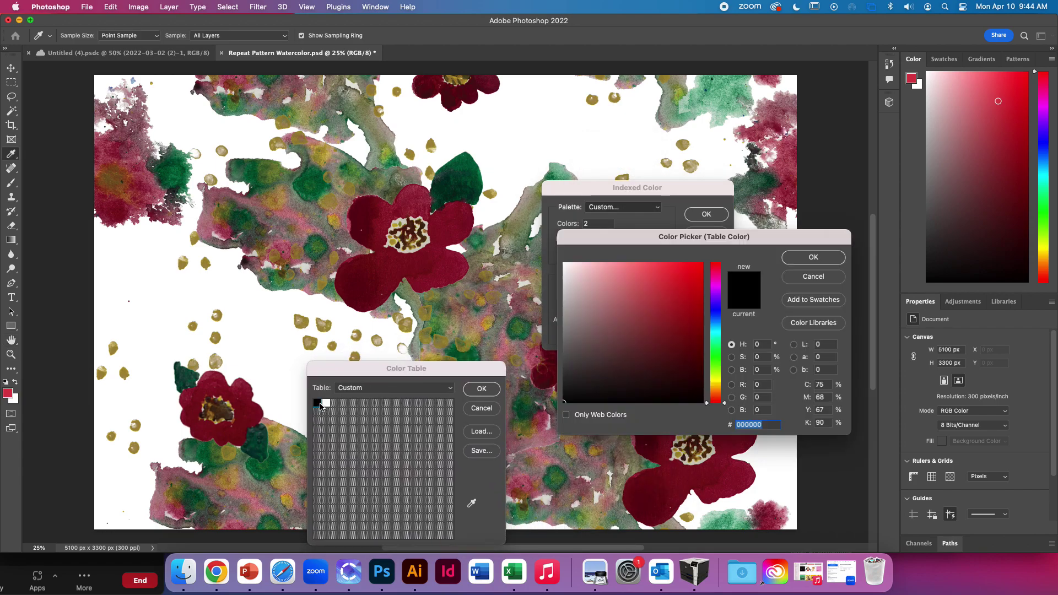
left_click(262, 332)
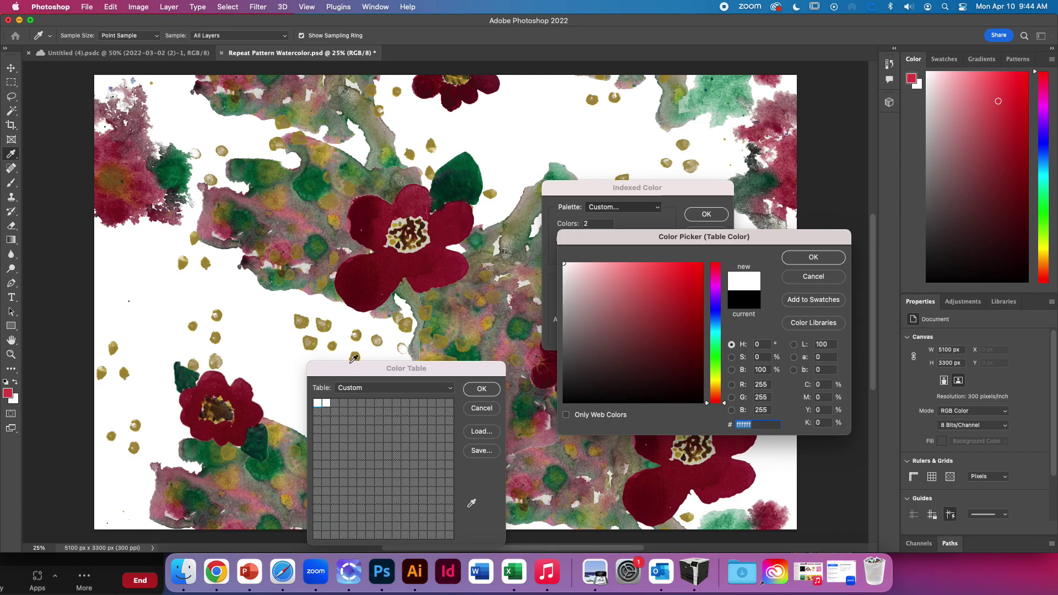
left_click(813, 257)
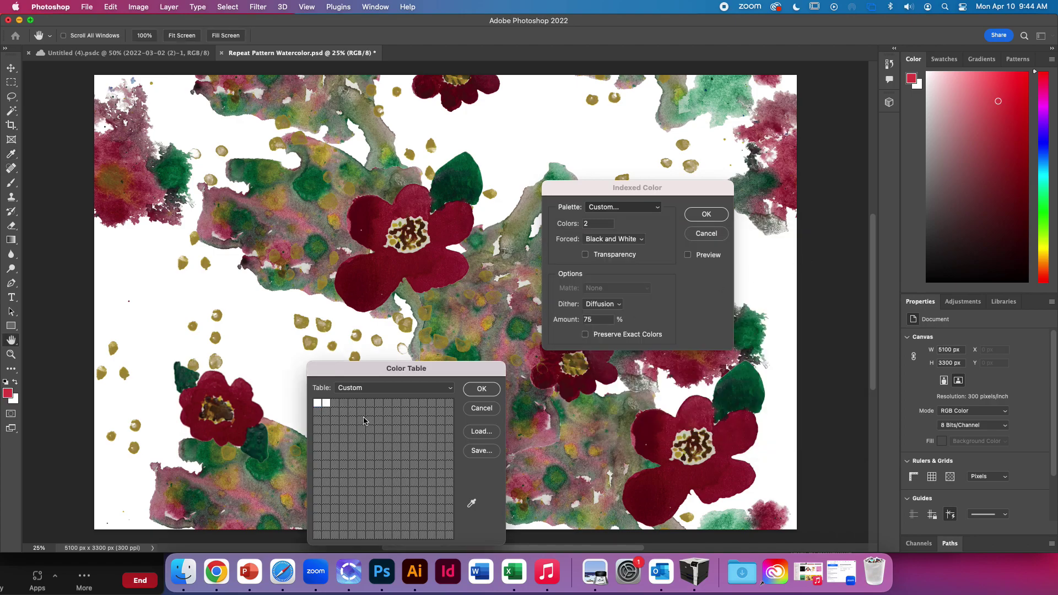
left_click(327, 406)
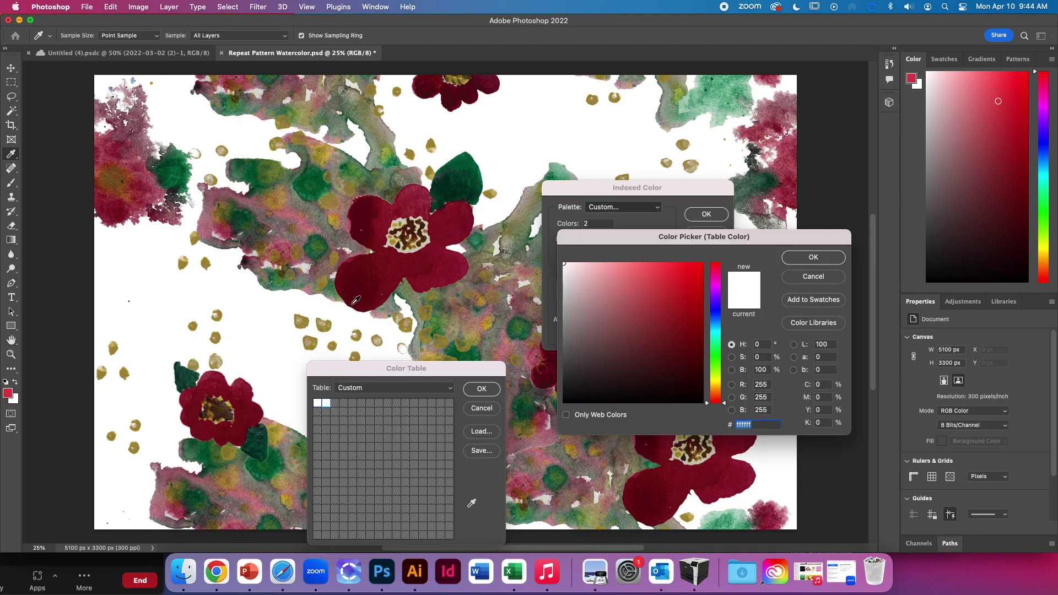
left_click(355, 289)
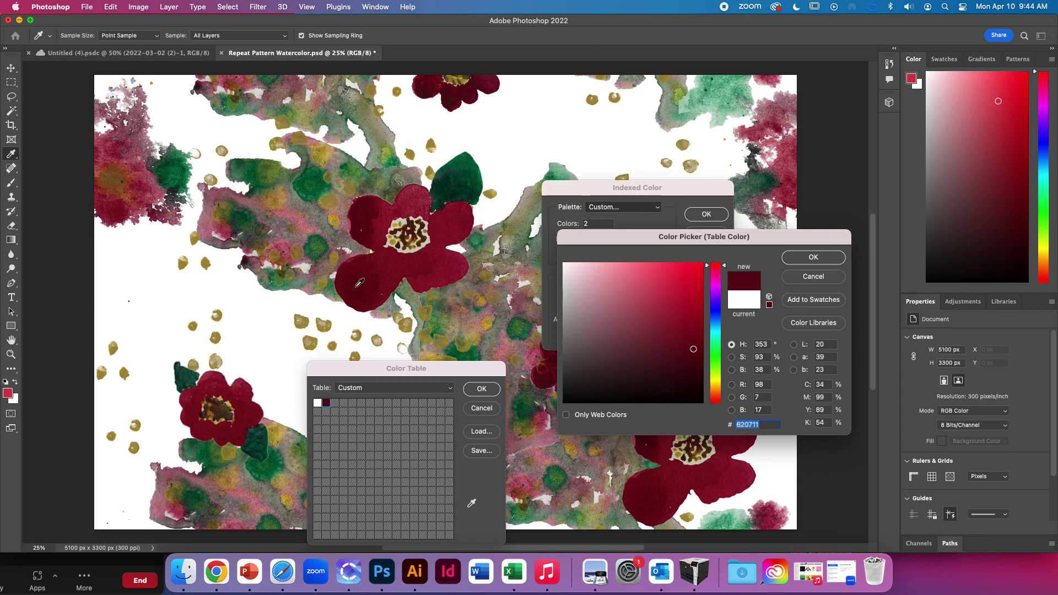
left_click(813, 258)
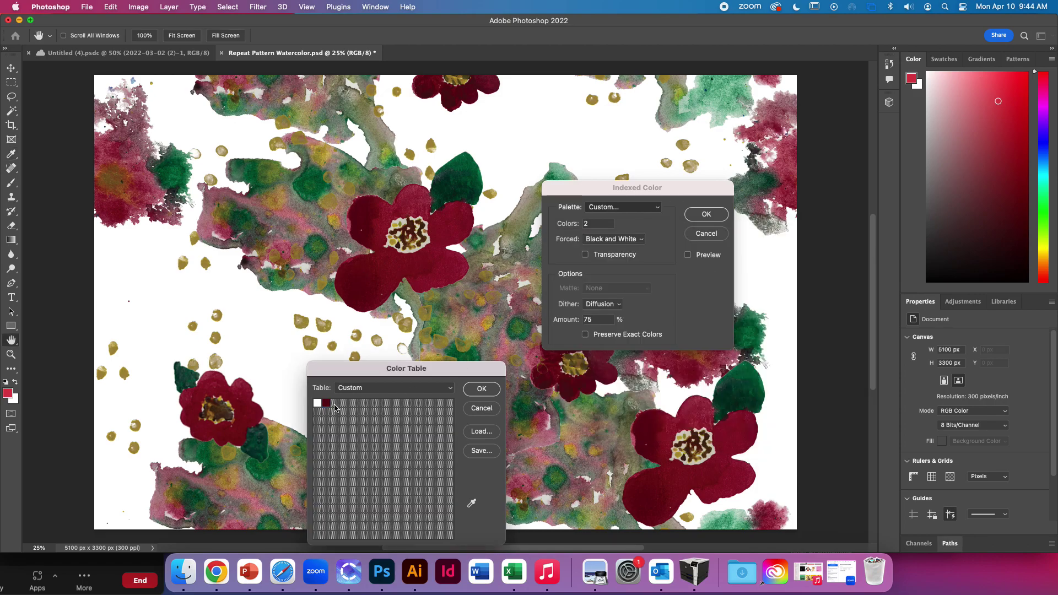
Add a red sampled from the large flower's petal and a pink tone as third and fourth swatches.
left_click(334, 405)
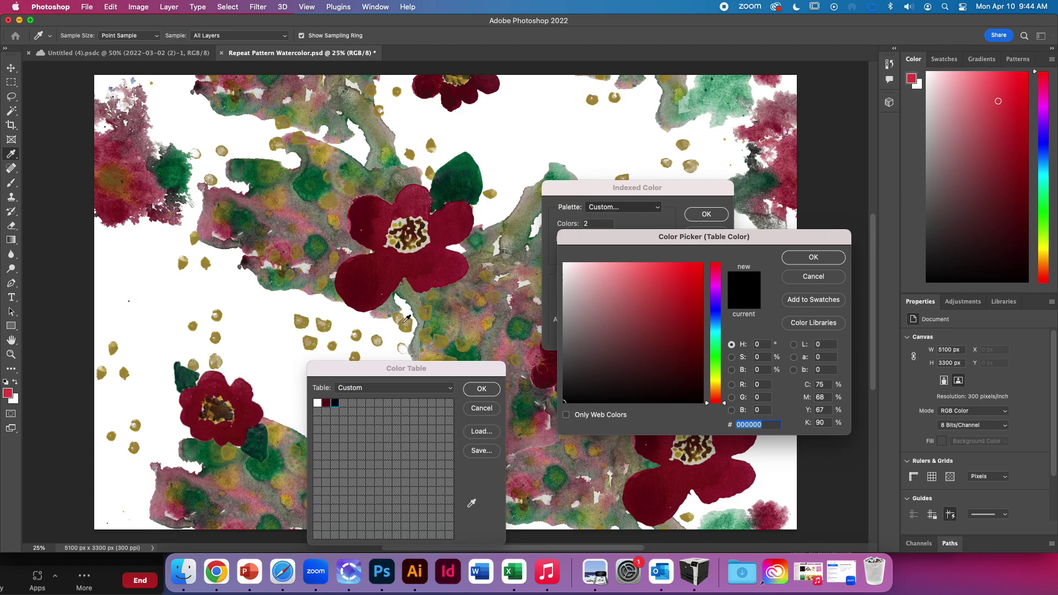
left_click(447, 265)
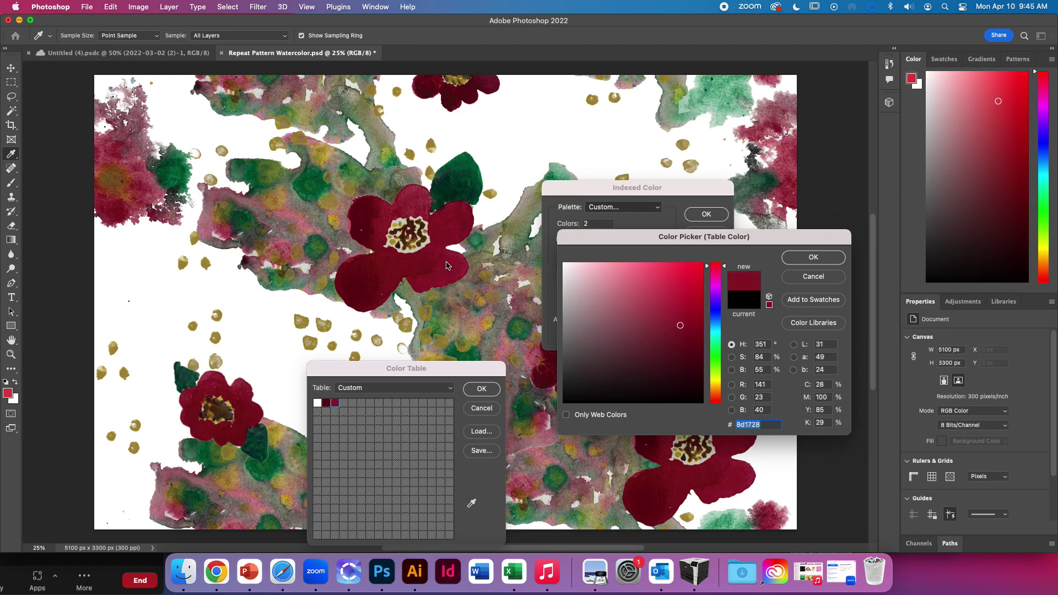
left_click(448, 262)
left_click(826, 258)
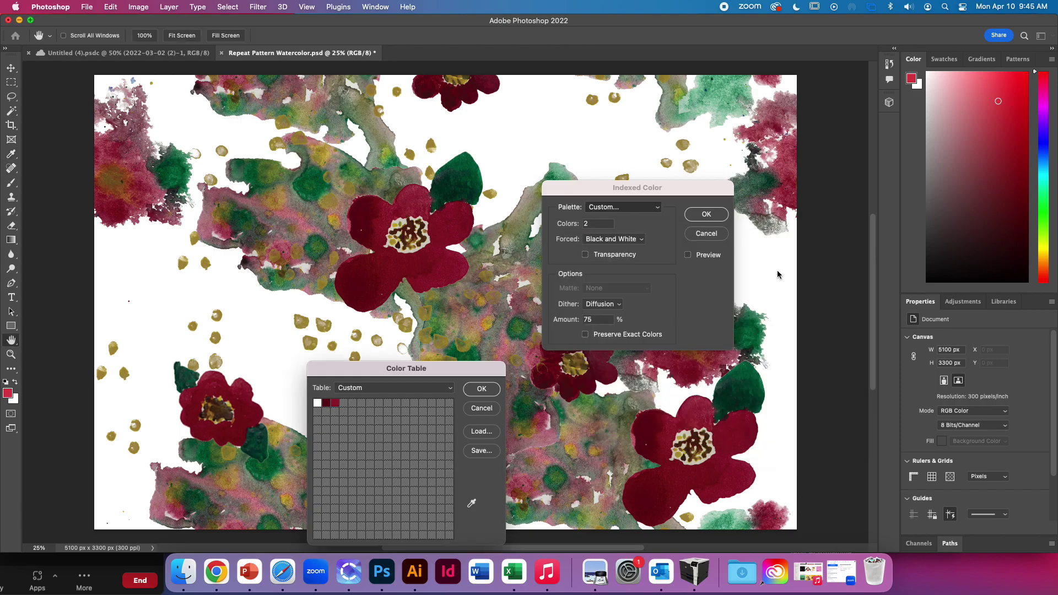
left_click(342, 405)
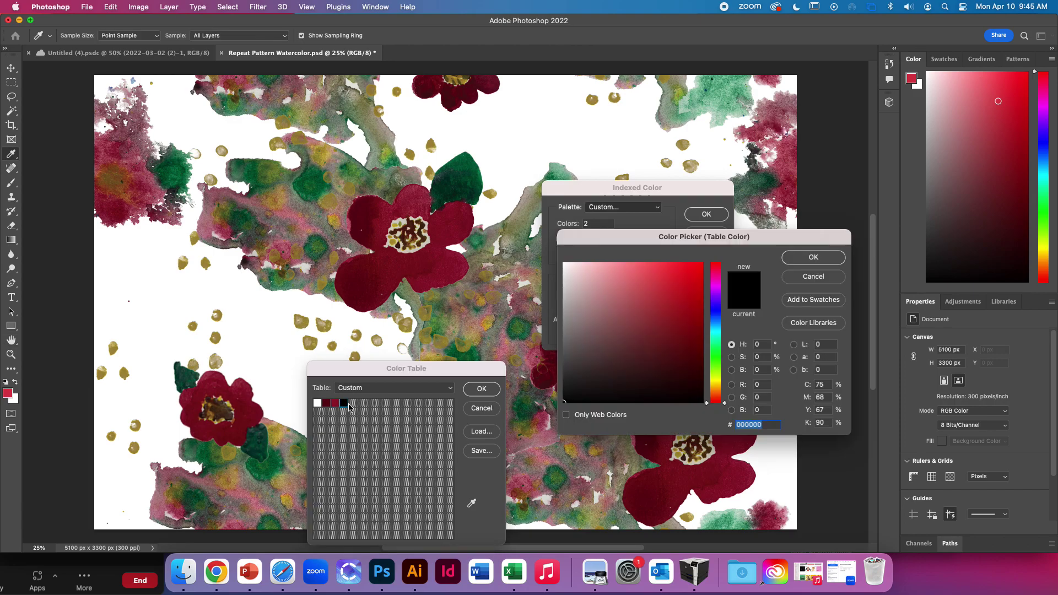
left_click(414, 186)
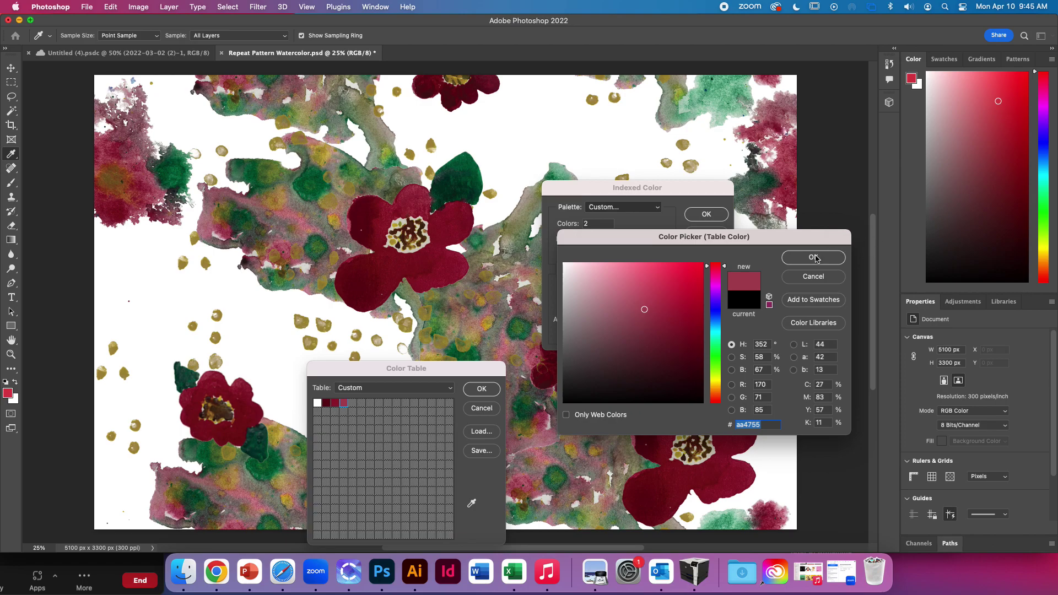
left_click(814, 257)
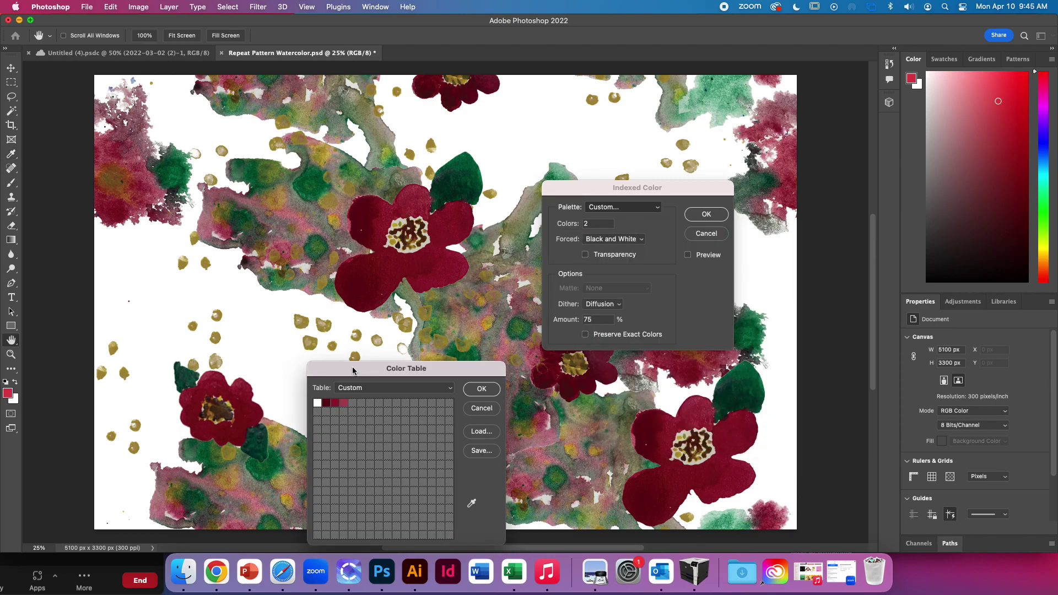
Add a dark green and a medium green sampled from the leaves to the color table.
left_click(353, 406)
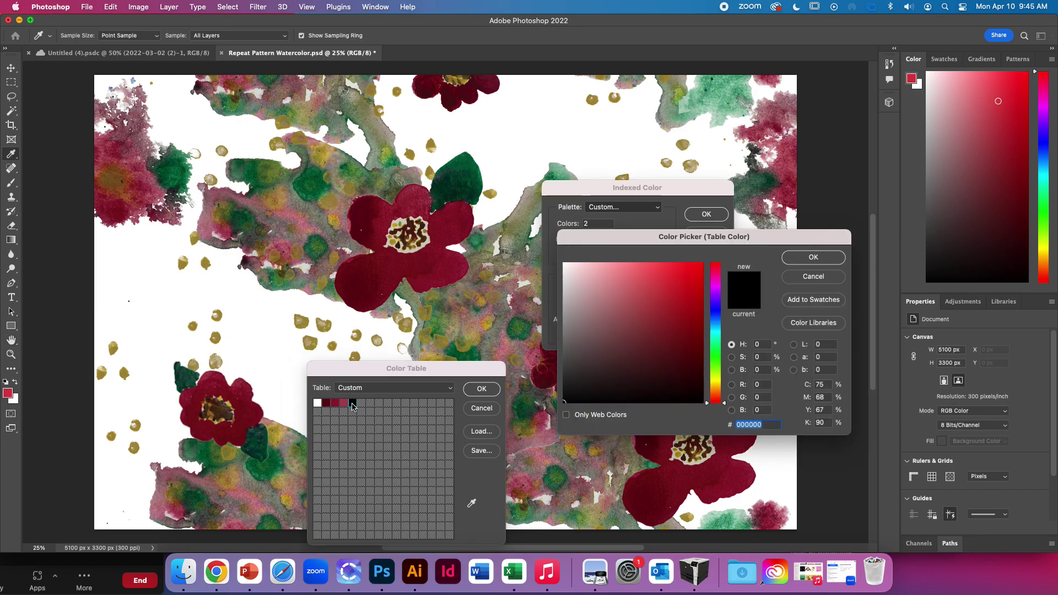
left_click(450, 192)
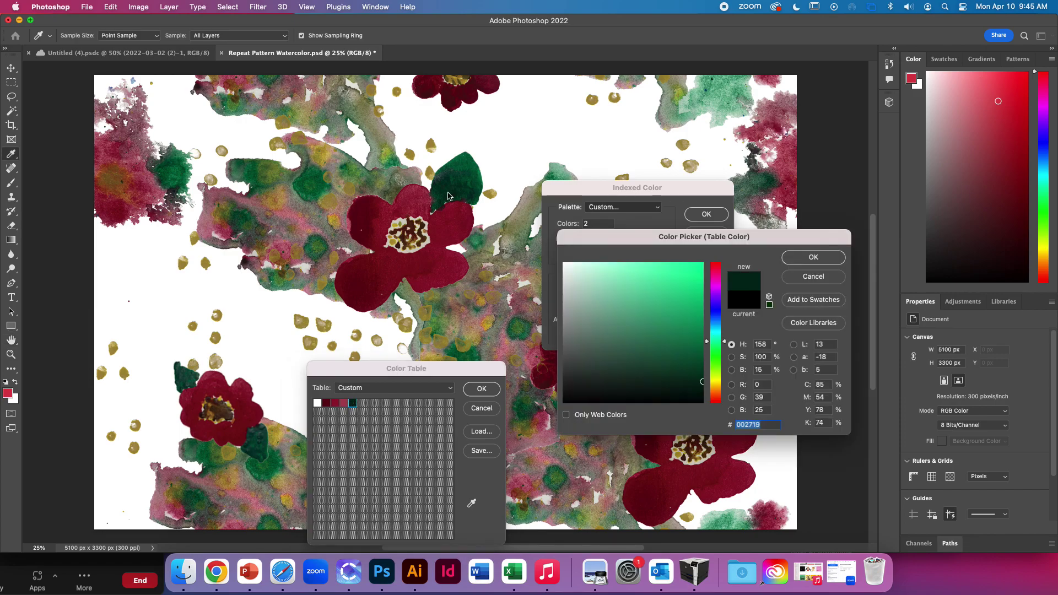
left_click(813, 257)
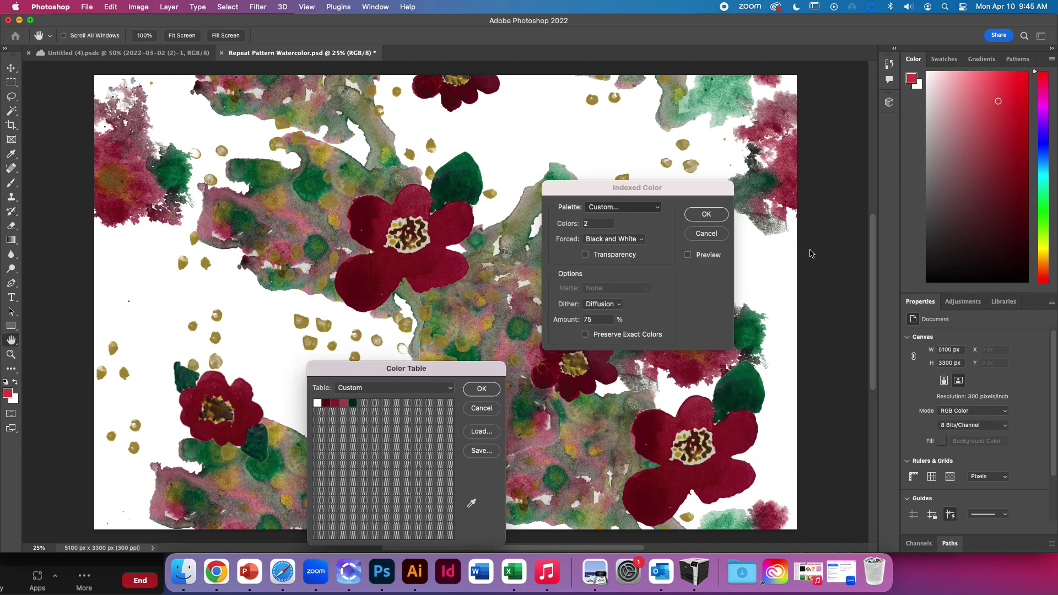
left_click(361, 404)
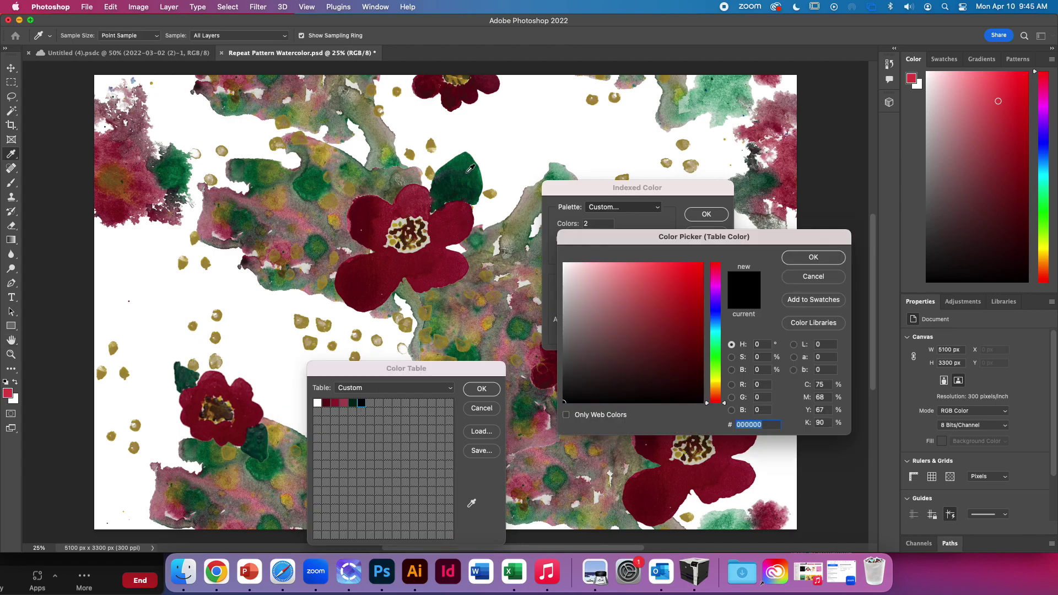
left_click(470, 169)
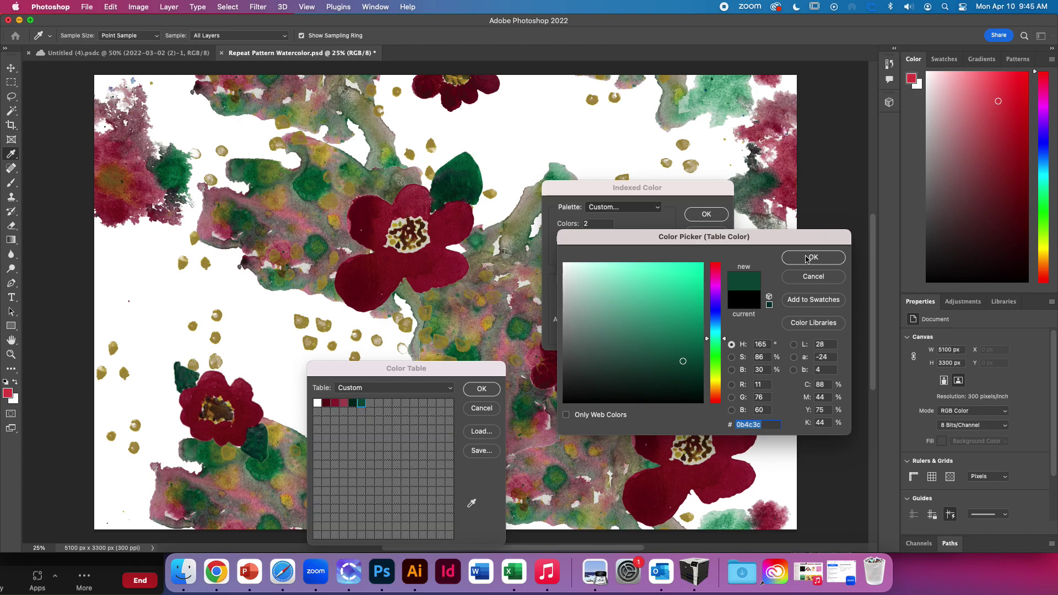
left_click(805, 259)
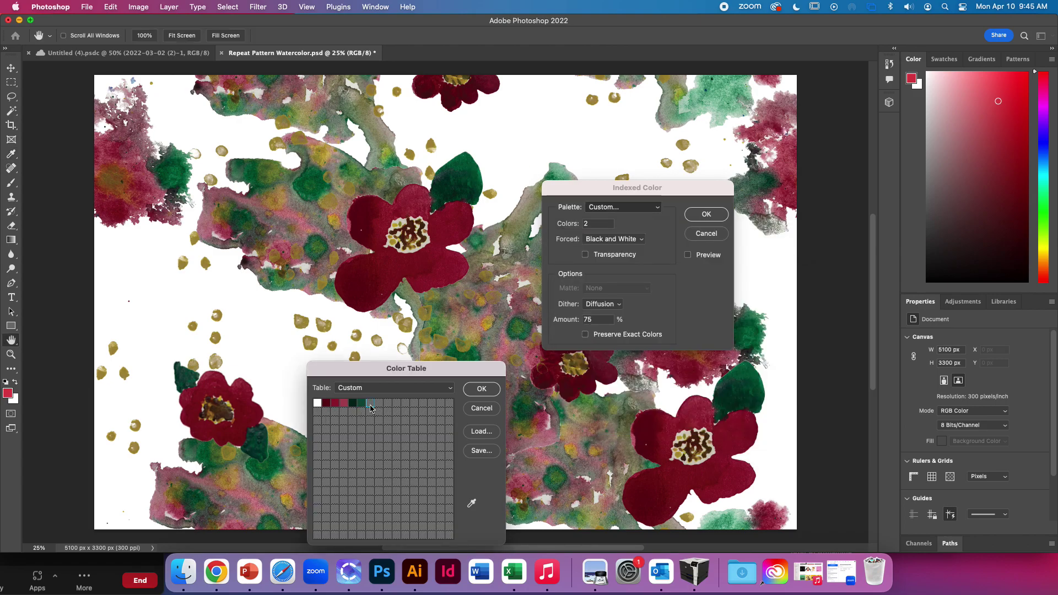
Add the light sea-green #6cac8e sampled from the teal wash as another entry.
left_click(370, 403)
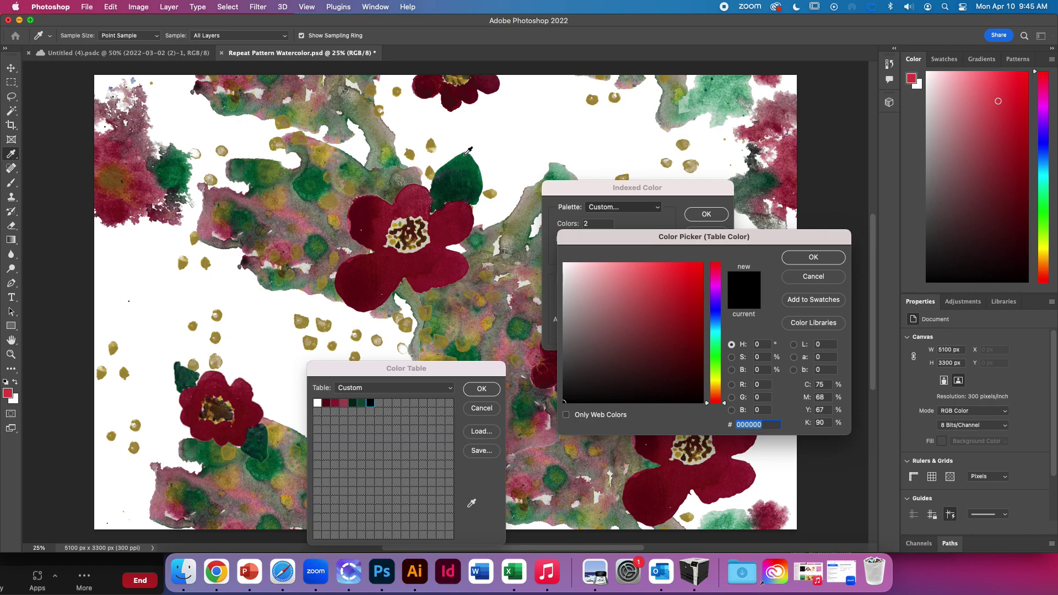
left_click(465, 155)
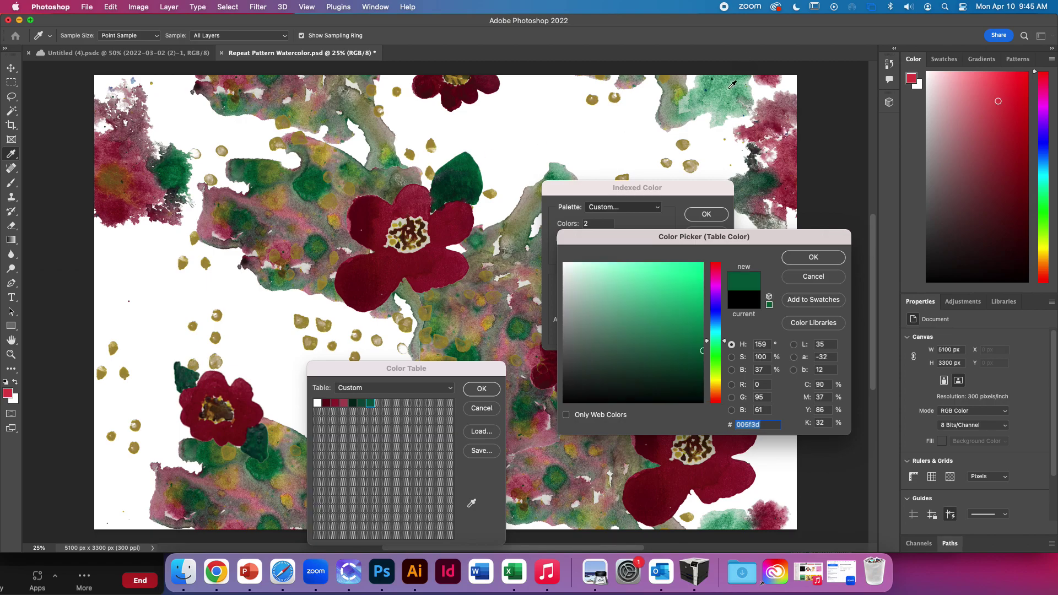
left_click(724, 90)
left_click(714, 97)
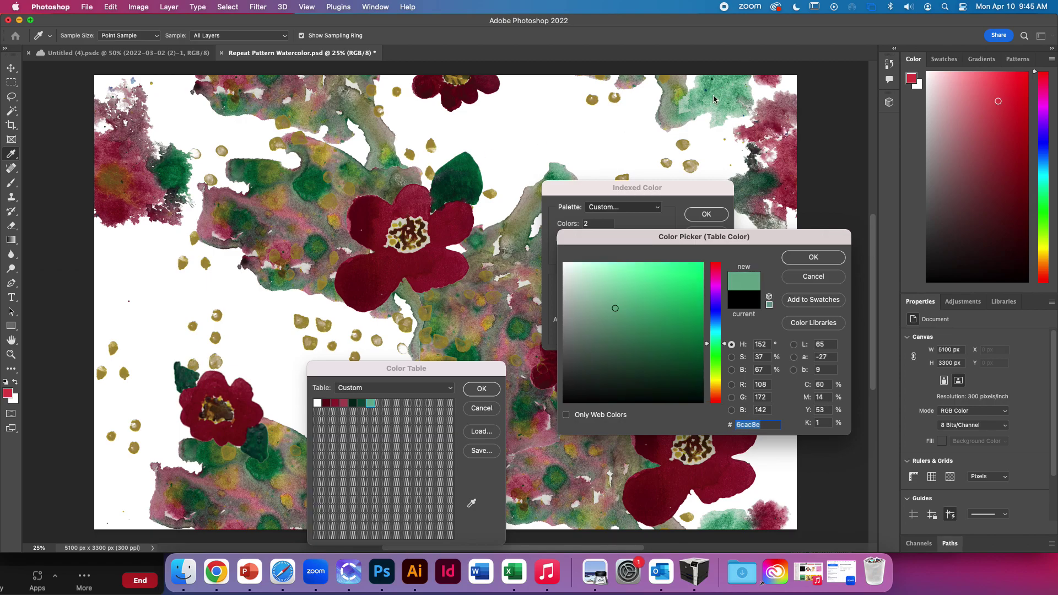
left_click(811, 258)
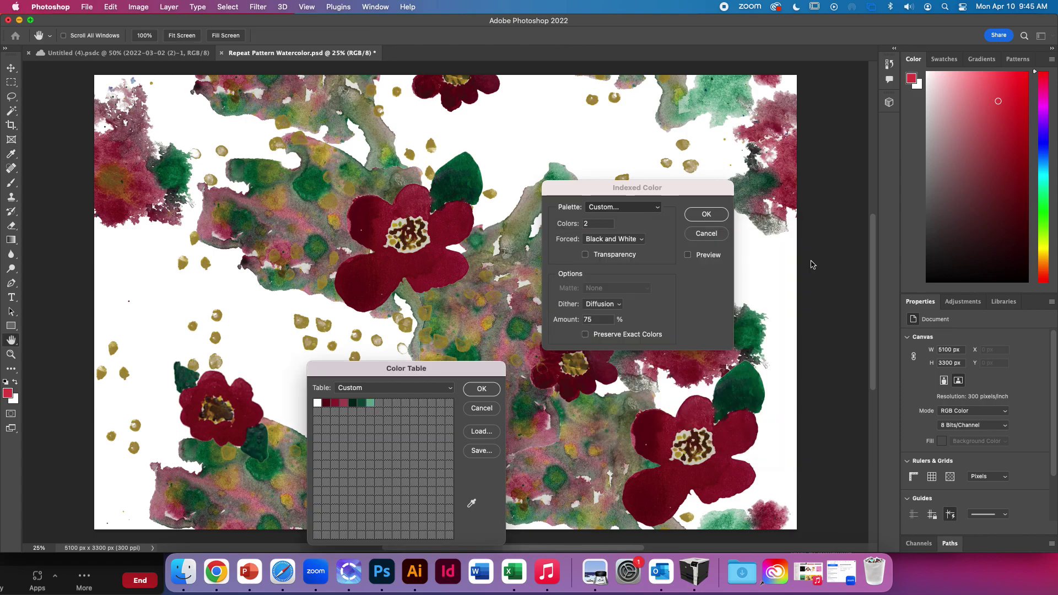
Add a gold and an orange-gold sampled from the painting's dots to the color table.
left_click(379, 406)
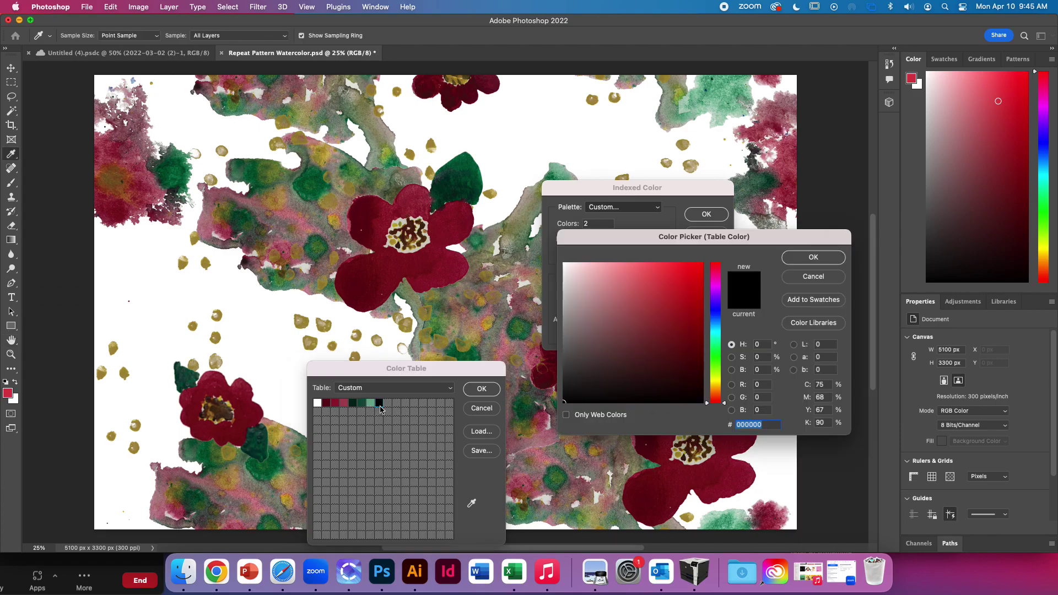
left_click(331, 196)
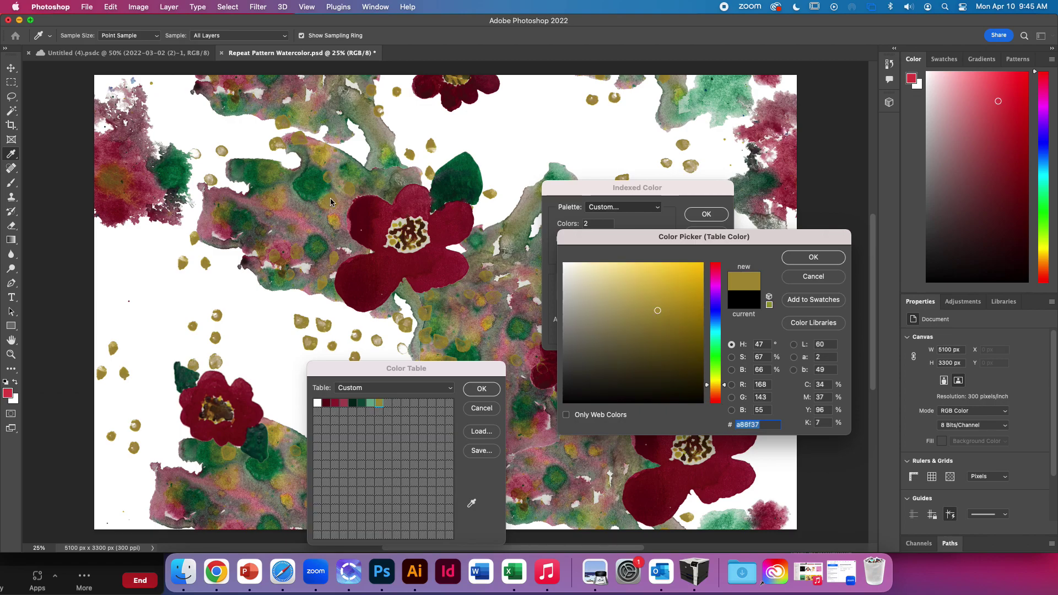
left_click(814, 257)
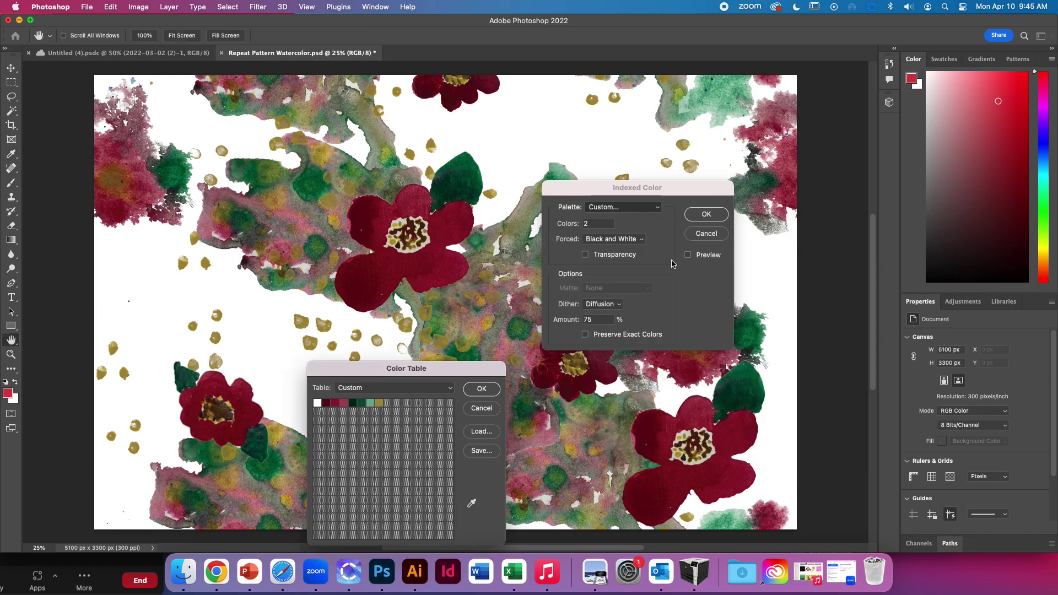
left_click(387, 403)
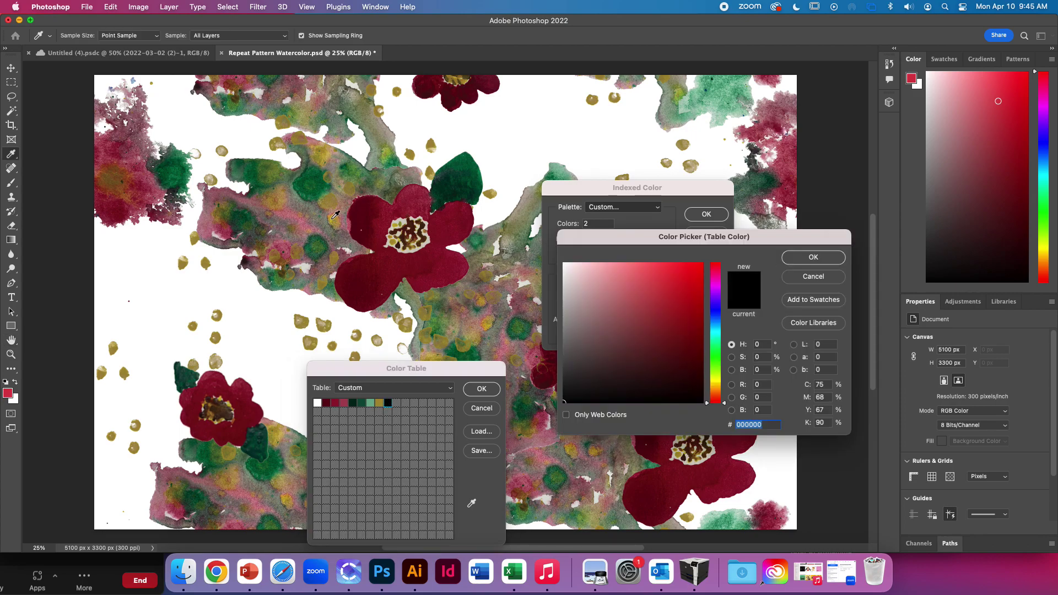
left_click(334, 216)
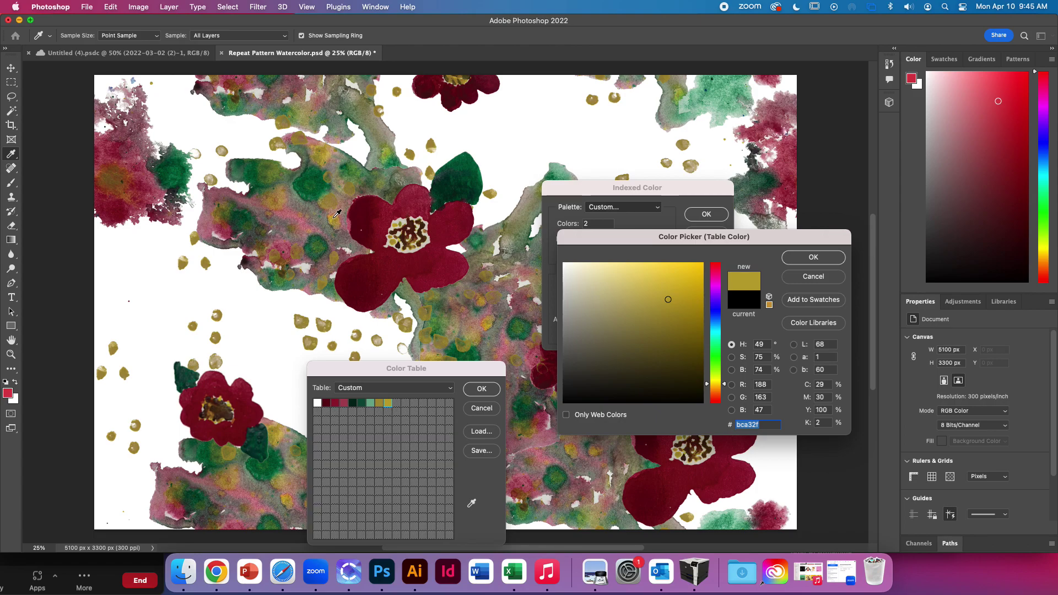
left_click(336, 215)
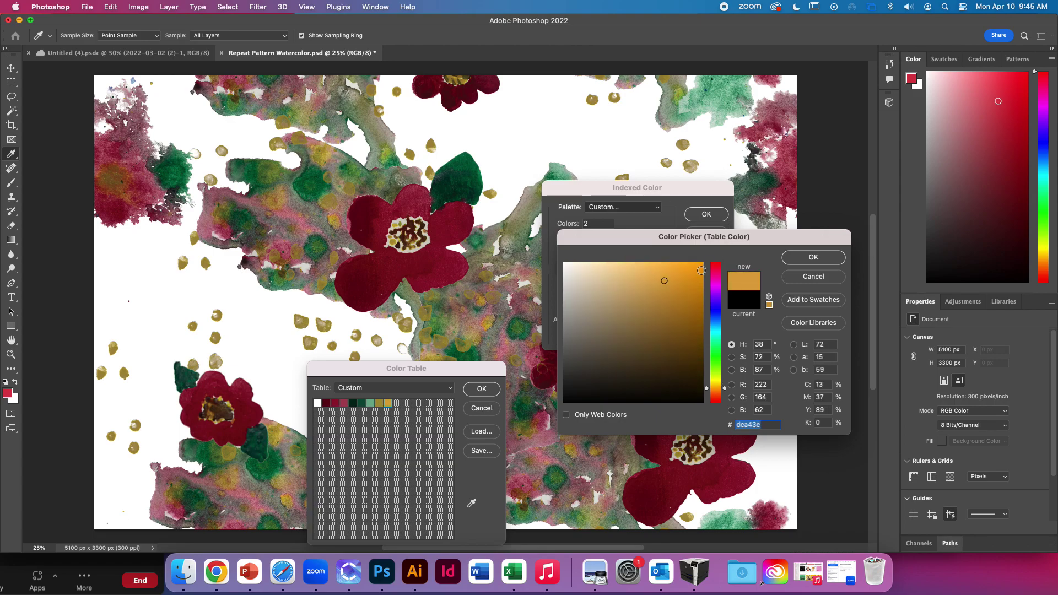
left_click(814, 257)
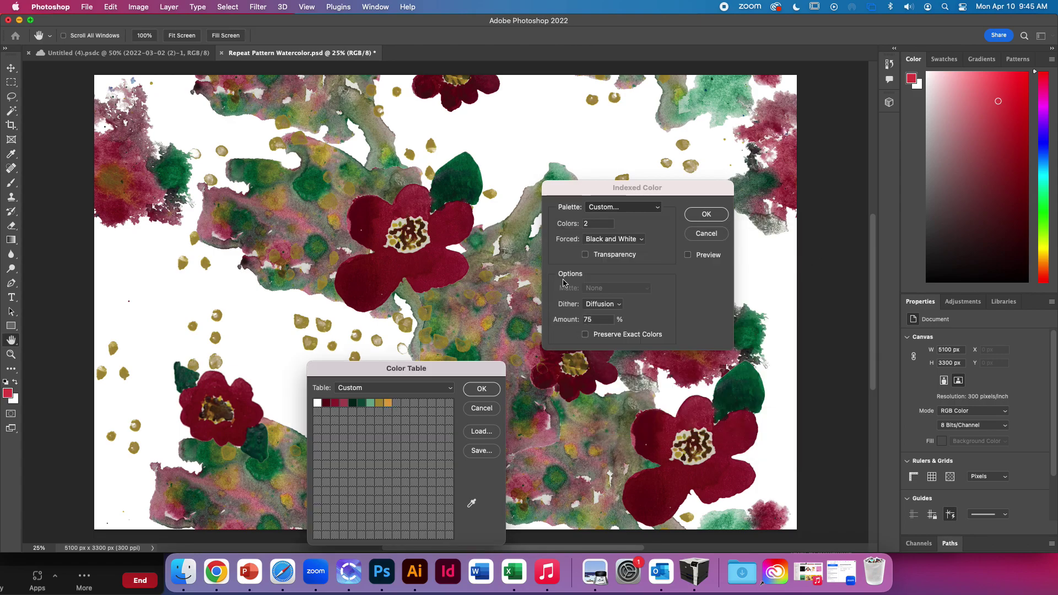
Add a brown and a golden brown sampled from the flower centres.
left_click(396, 406)
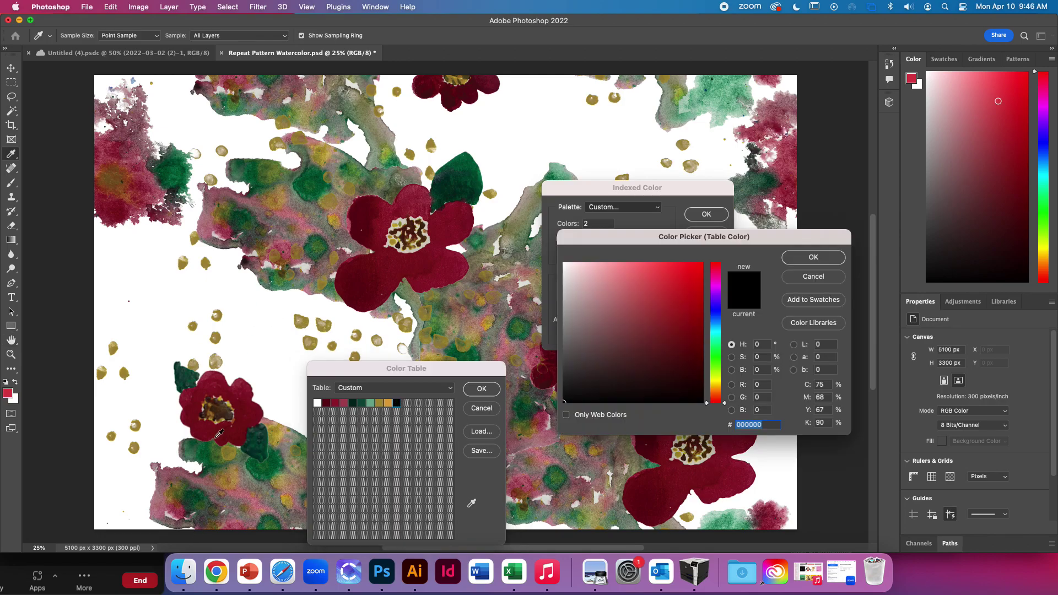
left_click(221, 409)
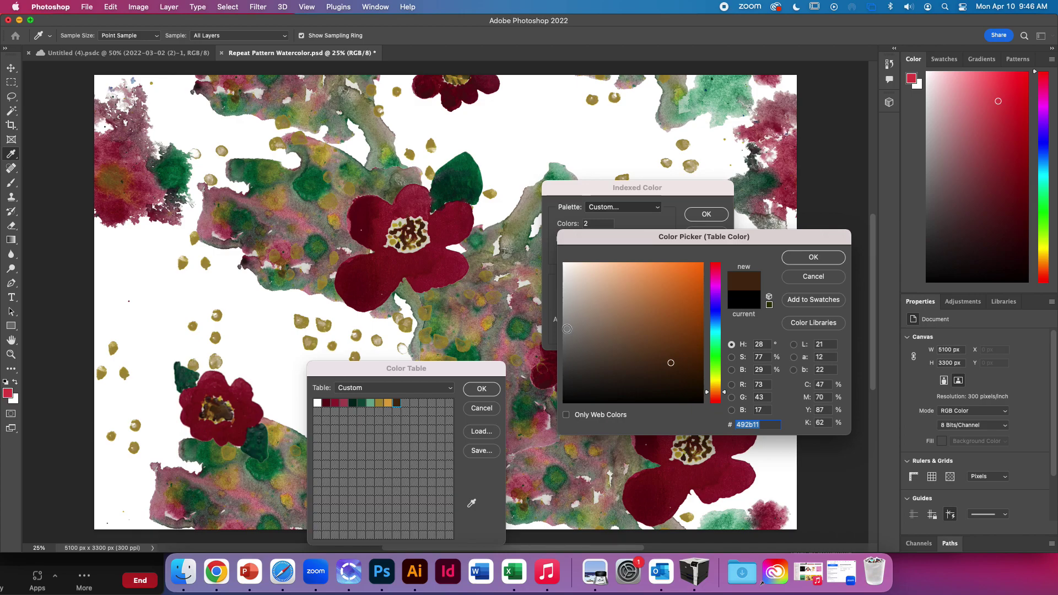
left_click(829, 259)
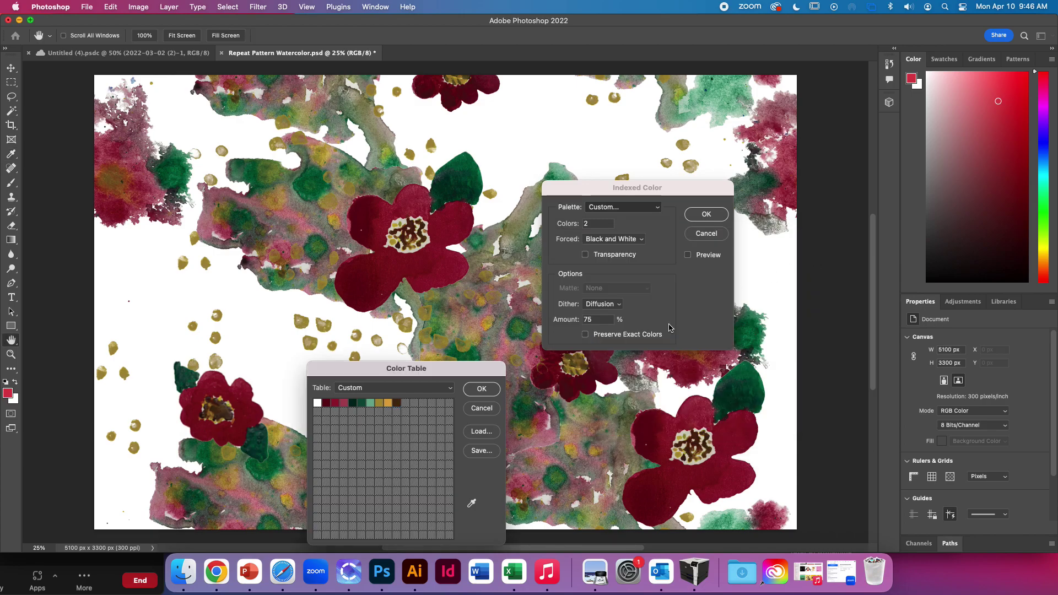
left_click(406, 406)
left_click(222, 404)
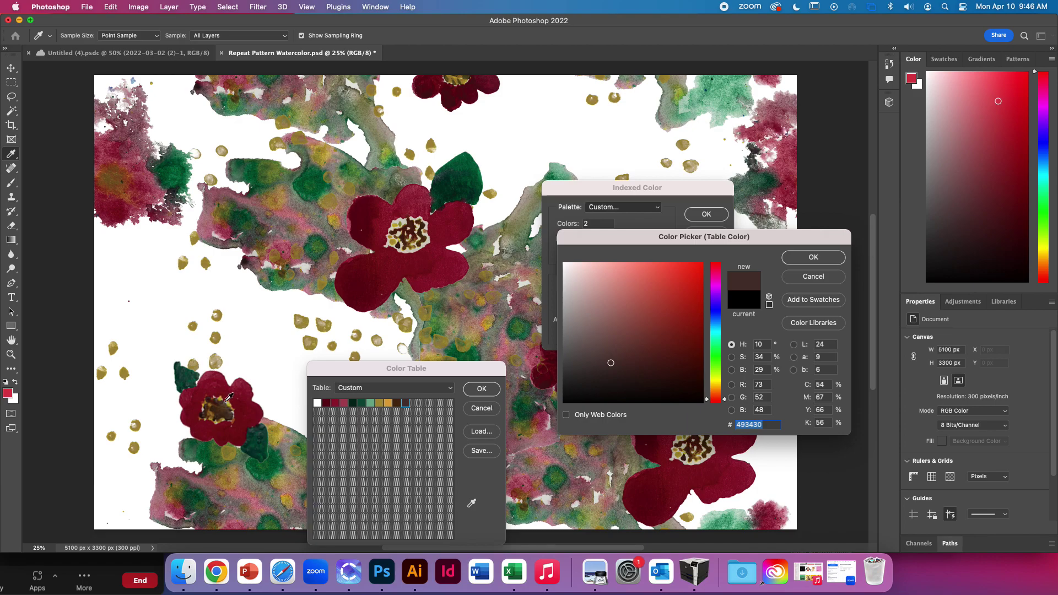
left_click(226, 406)
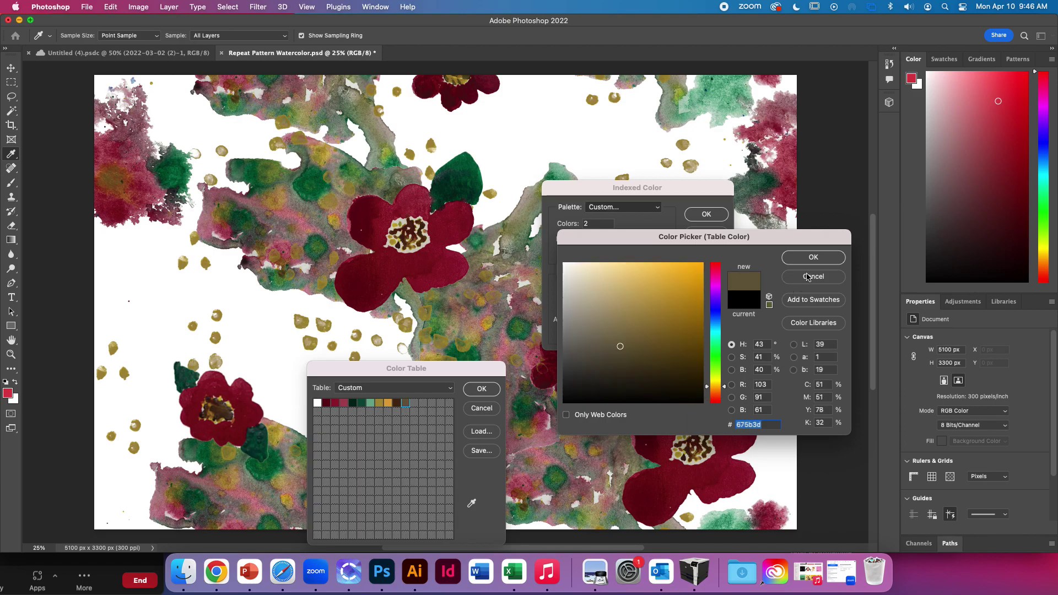
left_click(813, 258)
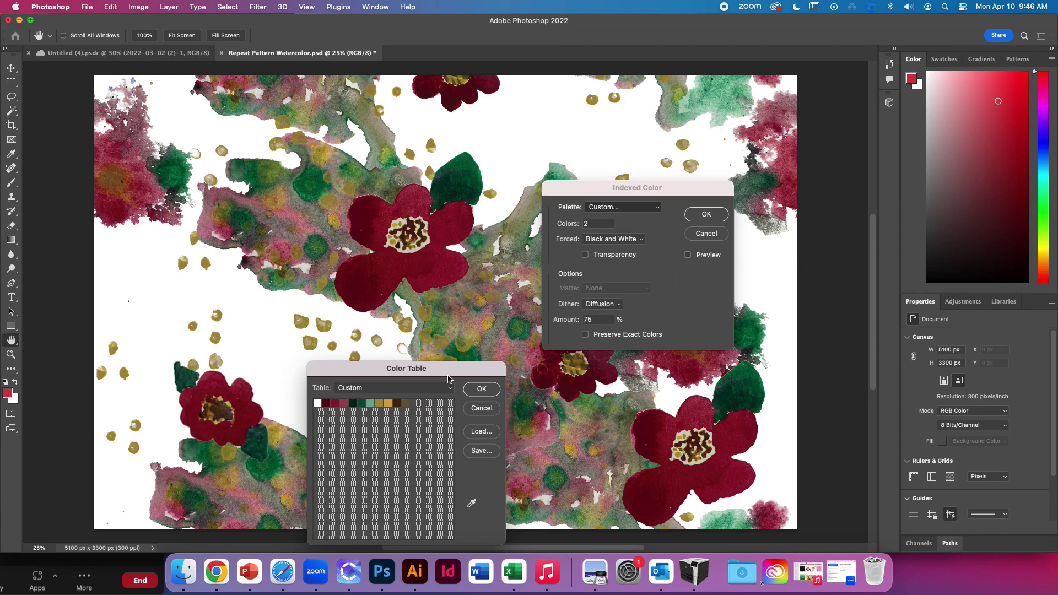
Finish the 11-color table, compare the preview before and after, and apply the Indexed Color conversion.
left_click(481, 390)
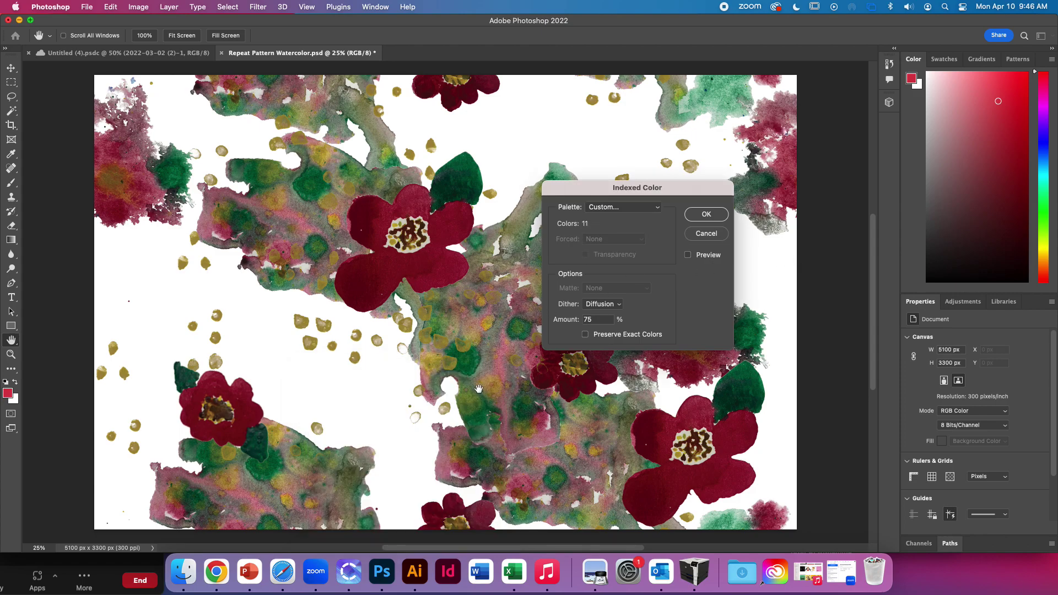
left_click(687, 255)
left_click(688, 255)
left_click(687, 256)
left_click(688, 256)
left_click(688, 256)
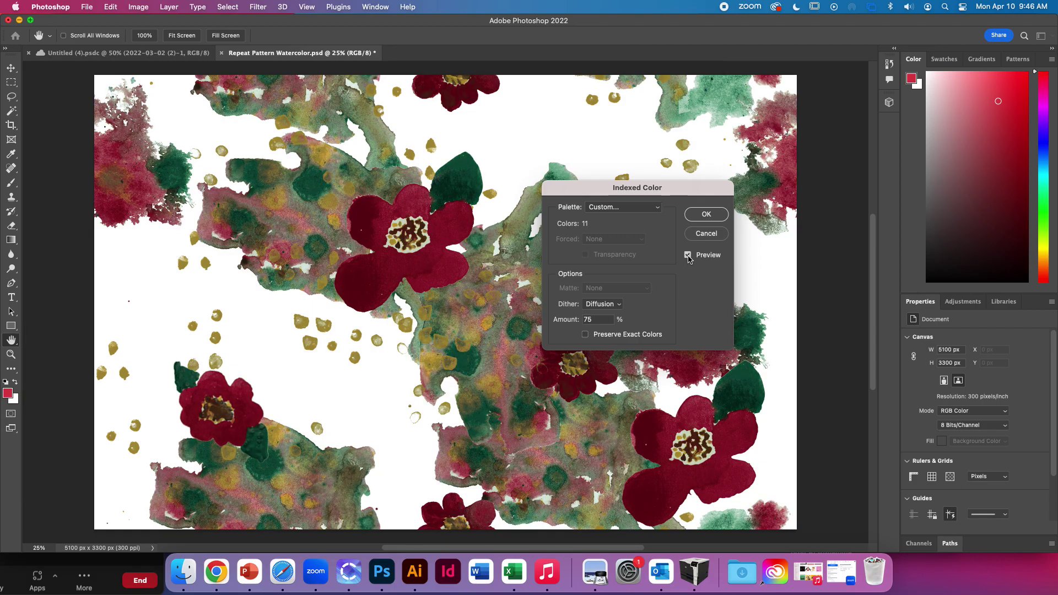
left_click(708, 215)
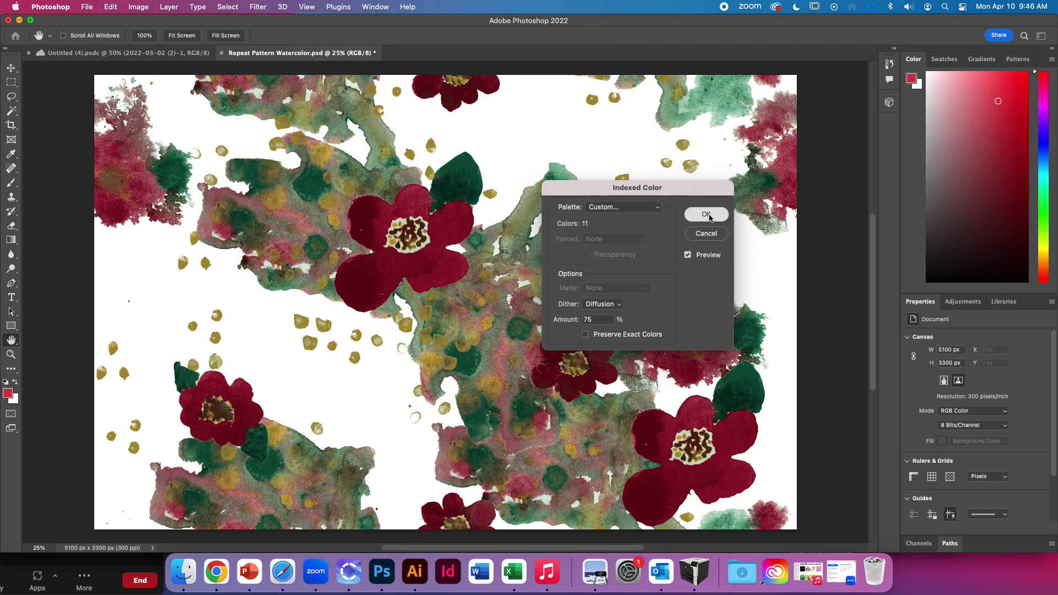
Select the Magic Wand tool and return the image to RGB Color mode.
key("w")
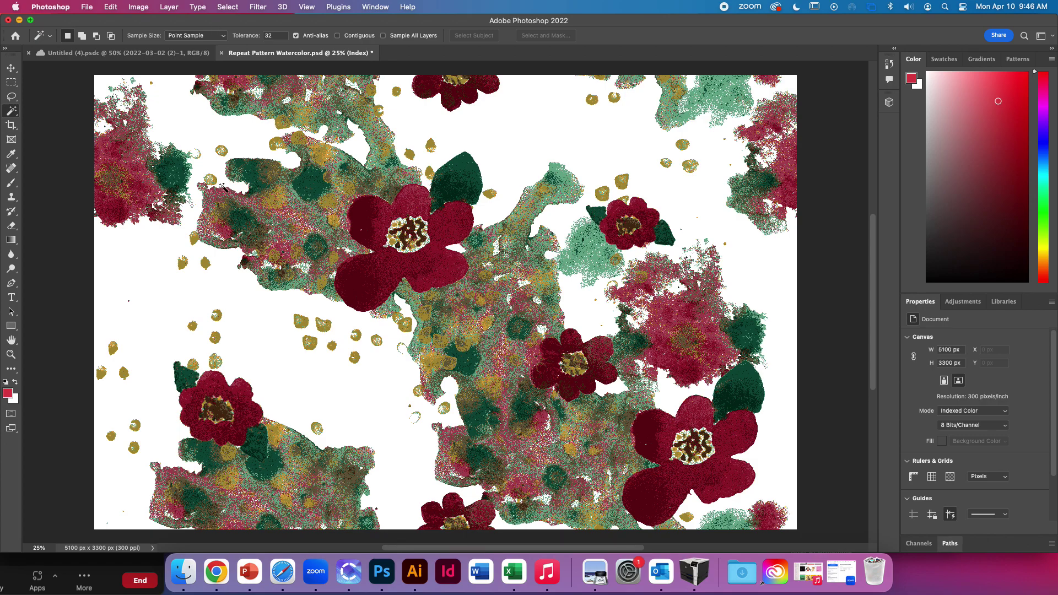
left_click(139, 7)
mouse_move(149, 21)
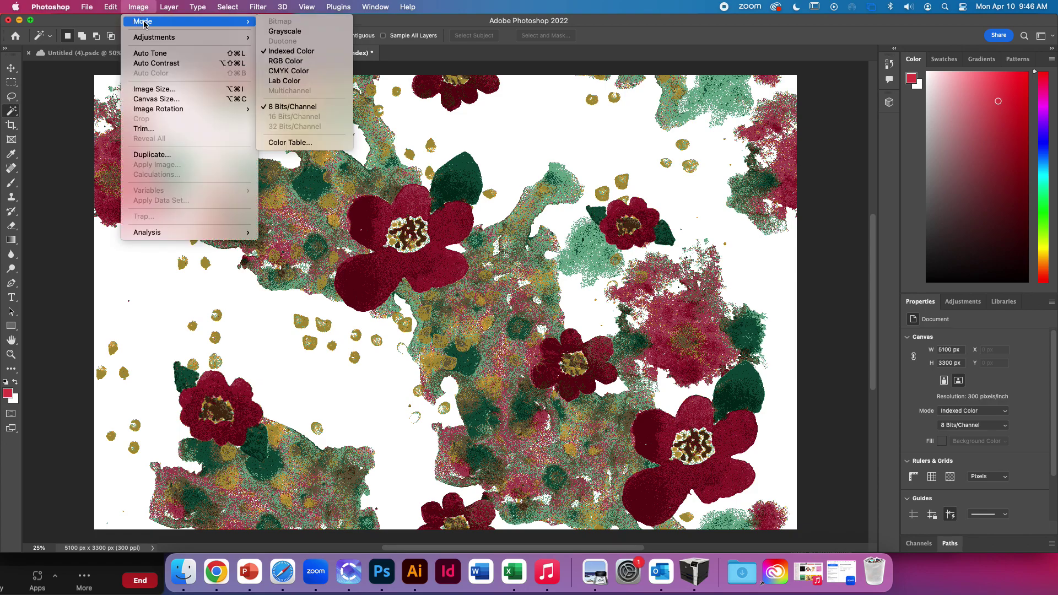
left_click(316, 63)
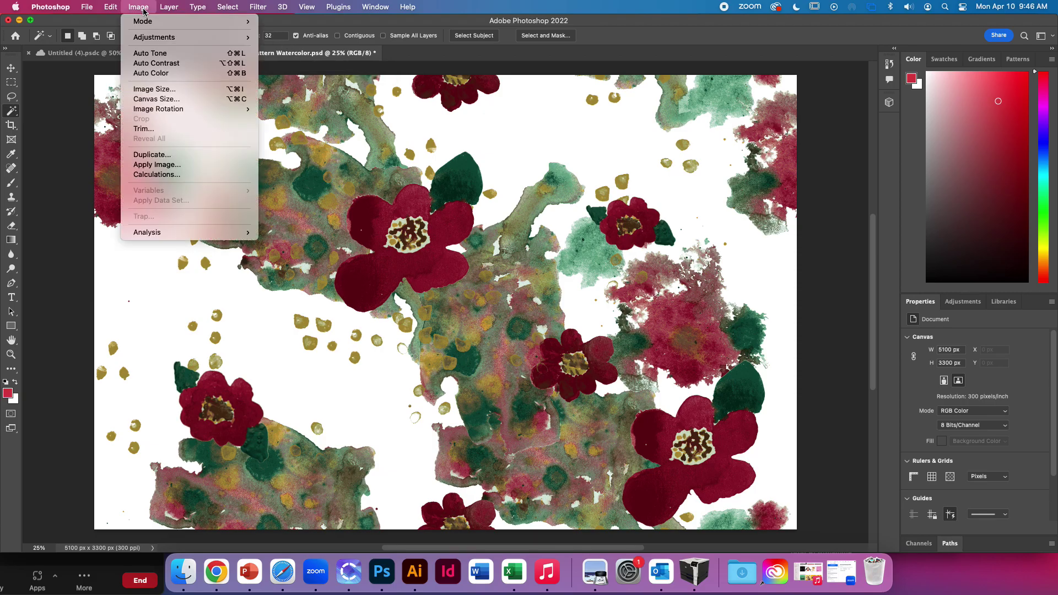
Reapply Indexed Color with the Previous palette, then dismiss the Image menu.
mouse_move(145, 22)
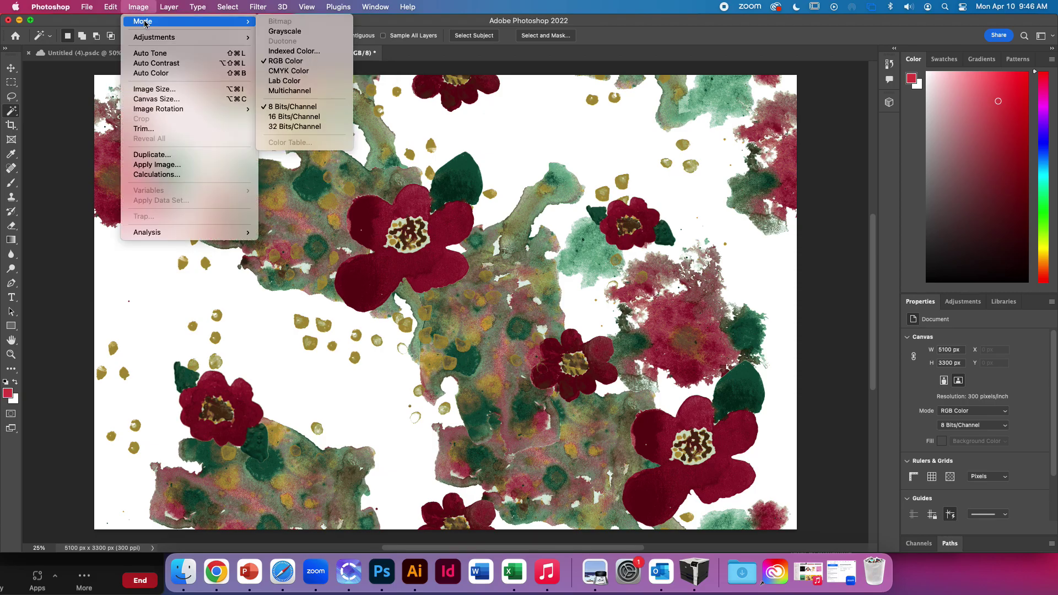
left_click(315, 51)
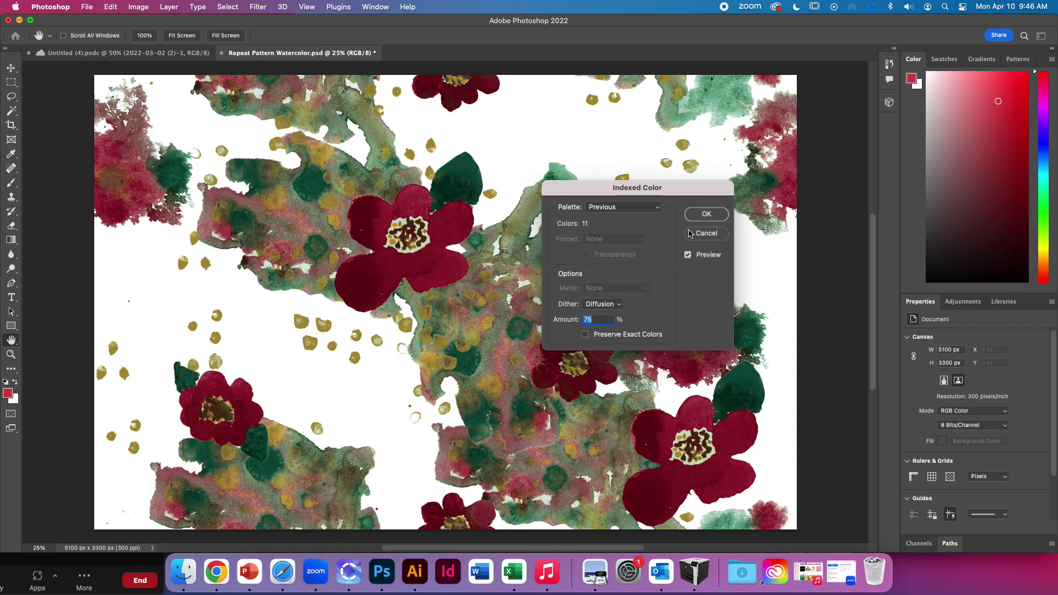
left_click(706, 214)
left_click(142, 6)
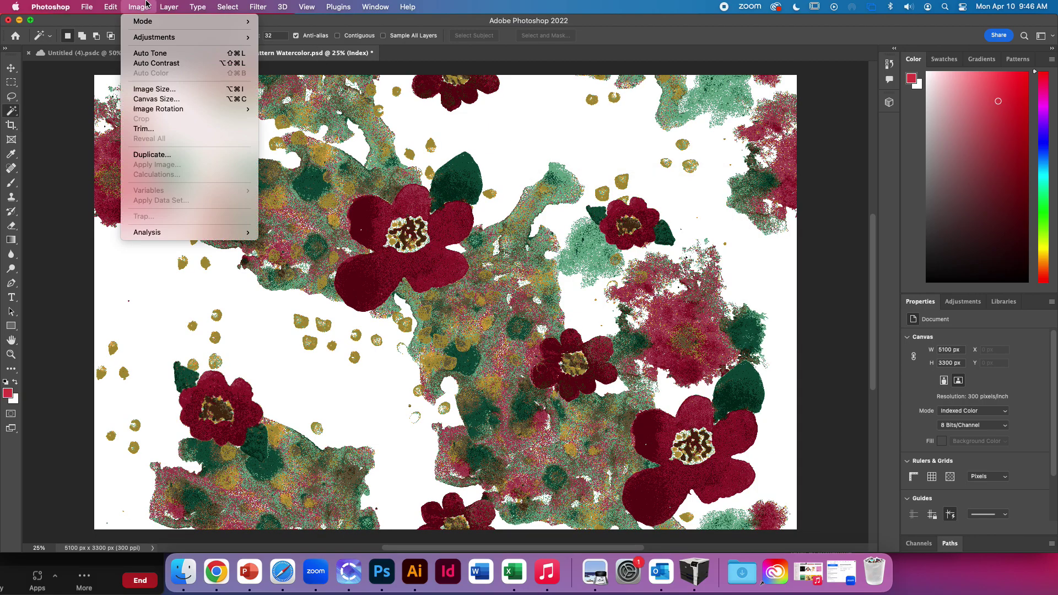
mouse_move(154, 39)
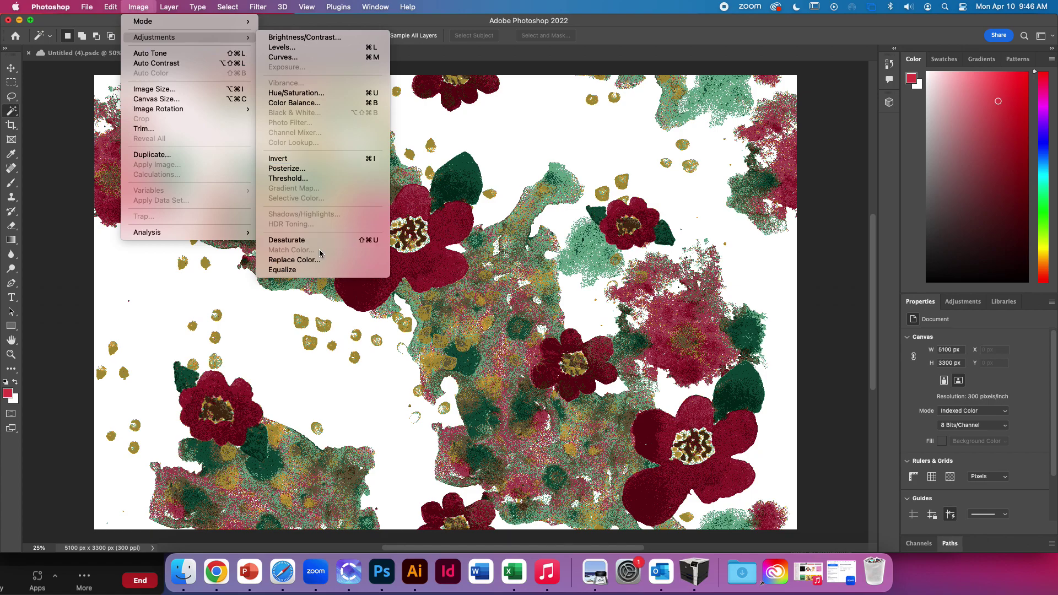
mouse_move(231, 21)
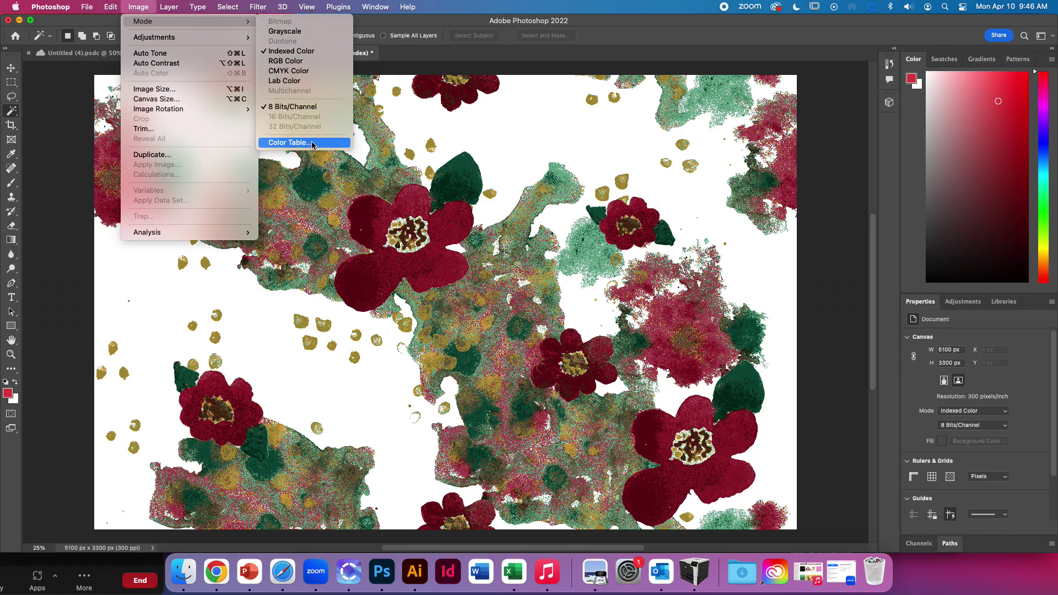
left_click(137, 7)
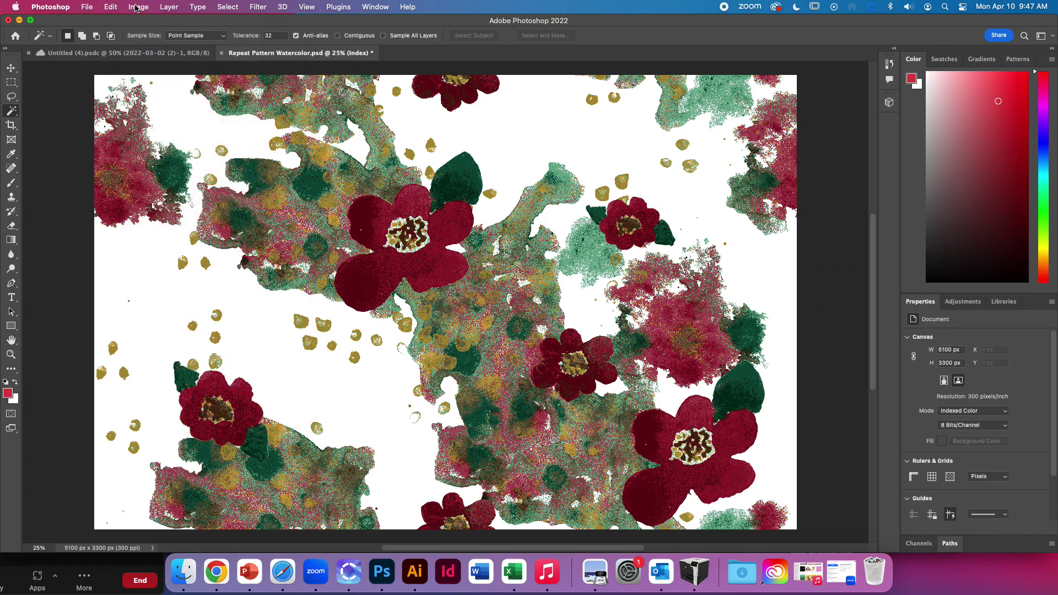